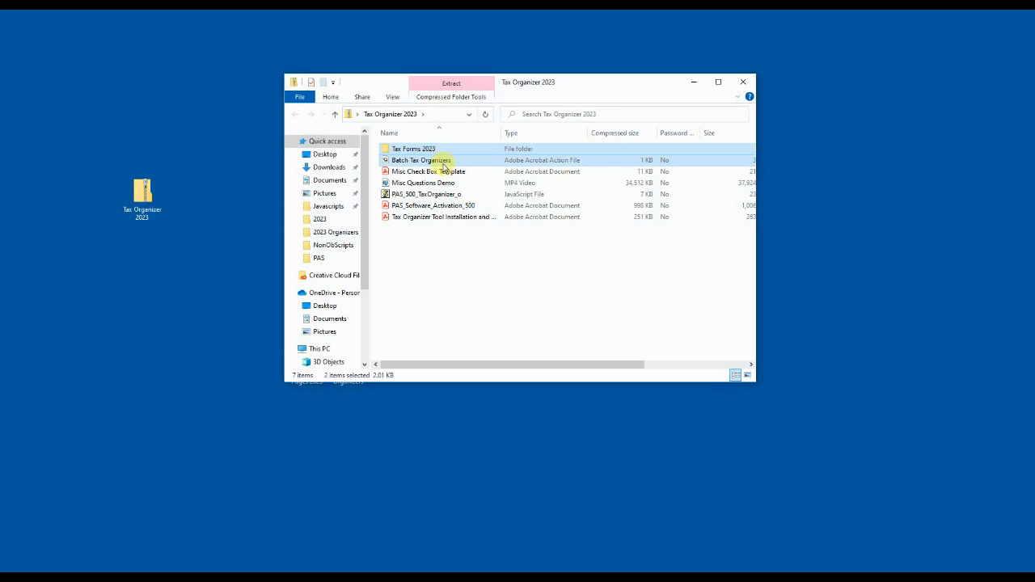
# Copy Tax Forms 2023, Batch Tax Organizers, PAS_500_TaxOrganizer_o and PAS_Software_Activation_500 from the Tax Organizer 2023 archive to the desktop and close the archive
pyautogui.keyDown('ctrl'); pyautogui.click(423, 196); pyautogui.keyUp('ctrl')
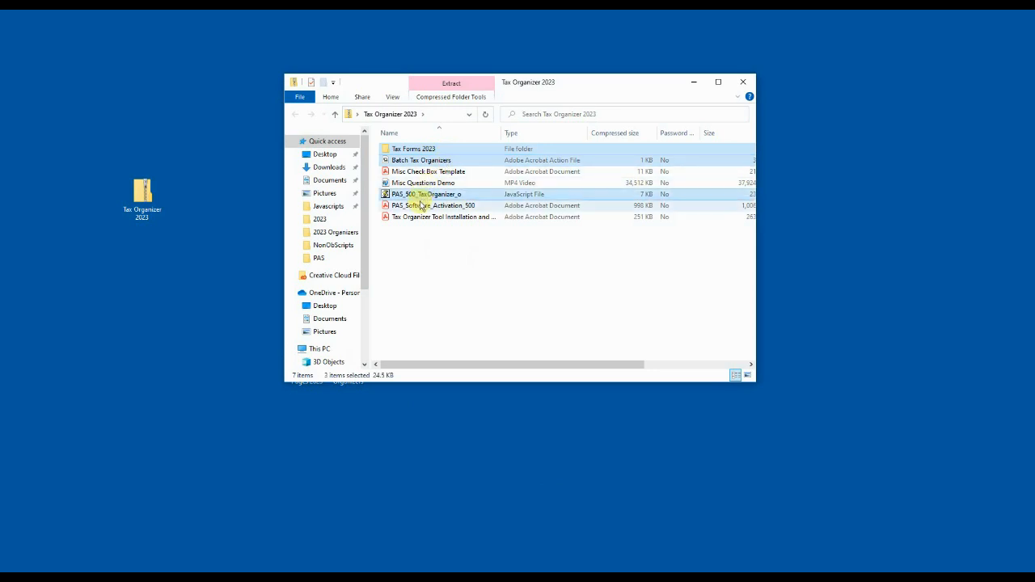
pyautogui.keyDown('ctrl'); pyautogui.click(420, 206); pyautogui.keyUp('ctrl')
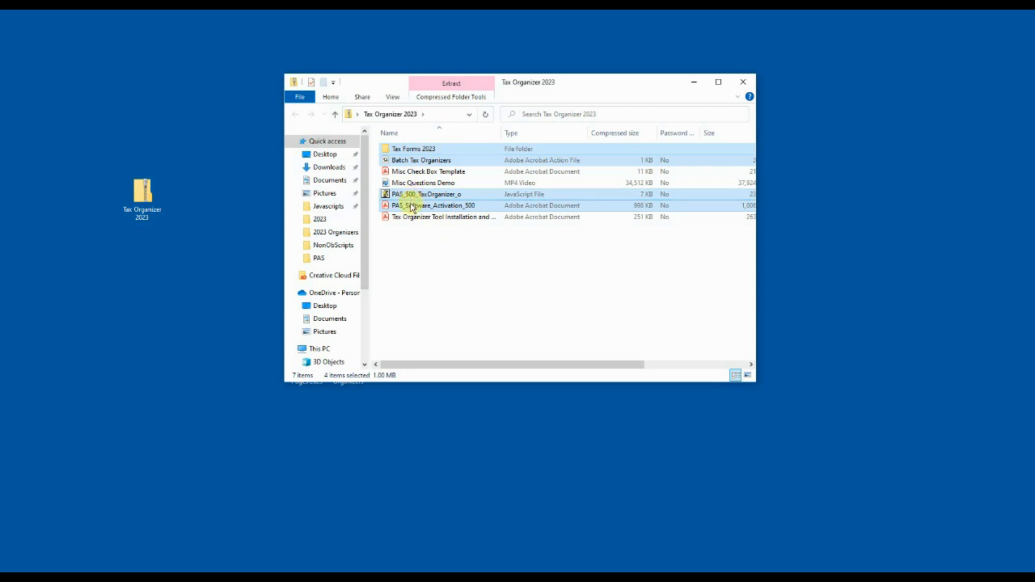
pyautogui.moveTo(412, 207); pyautogui.dragTo(102, 354)
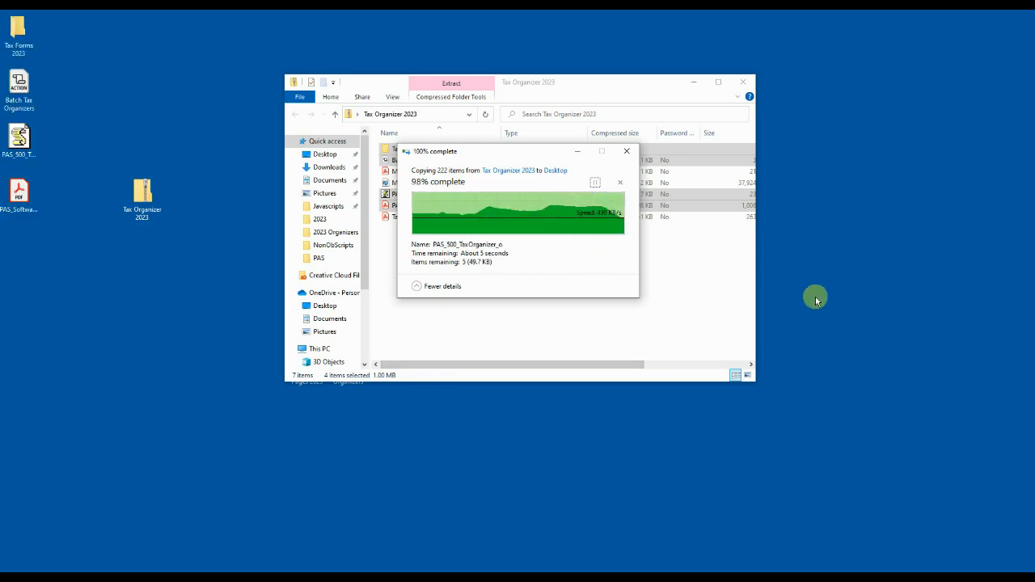
pyautogui.click(742, 81)
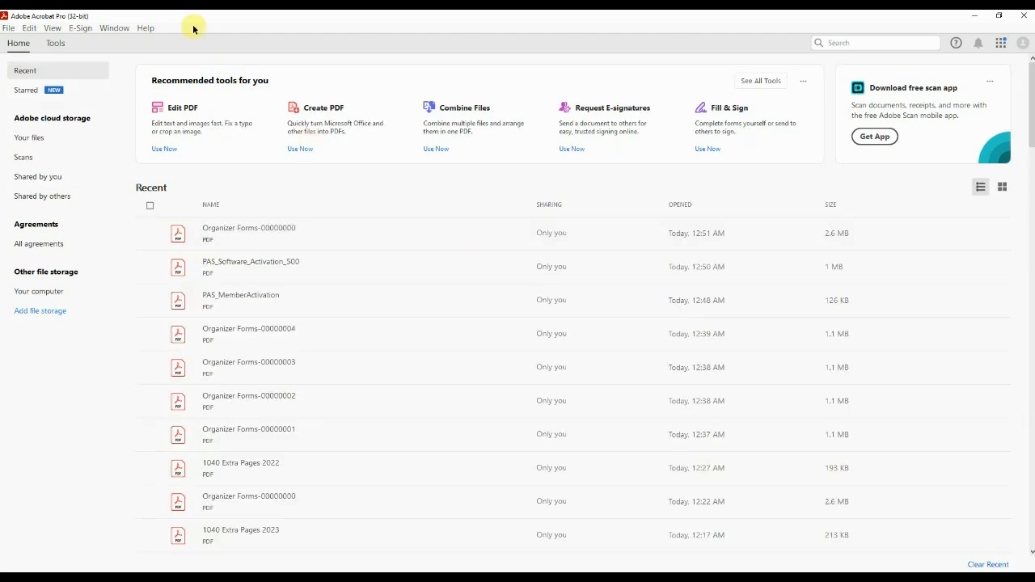
# Find the Action Wizard among Acrobat's tools, add its shortcut to the tools list and move it to the top
pyautogui.click(55, 44)
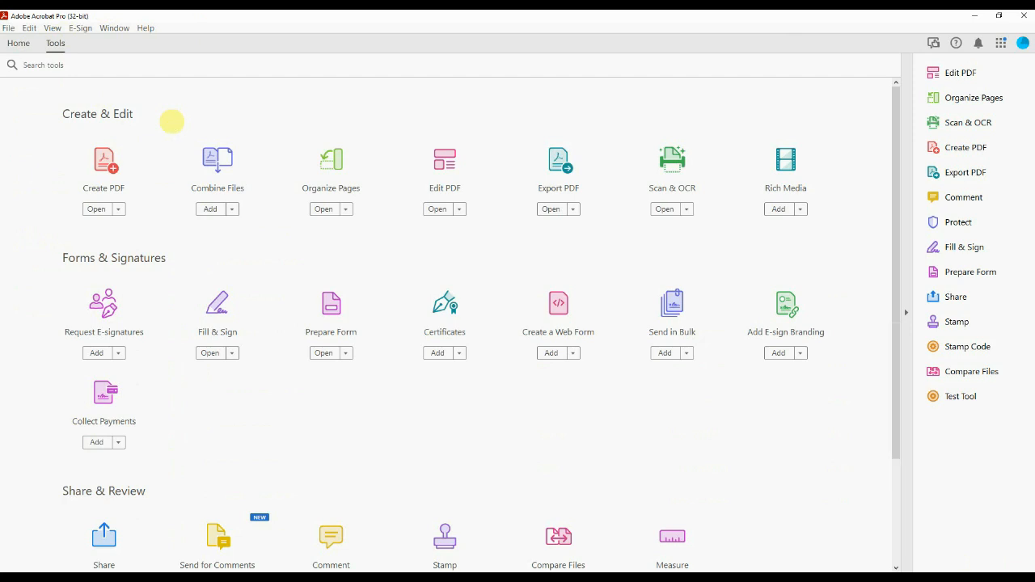
pyautogui.write('ac')
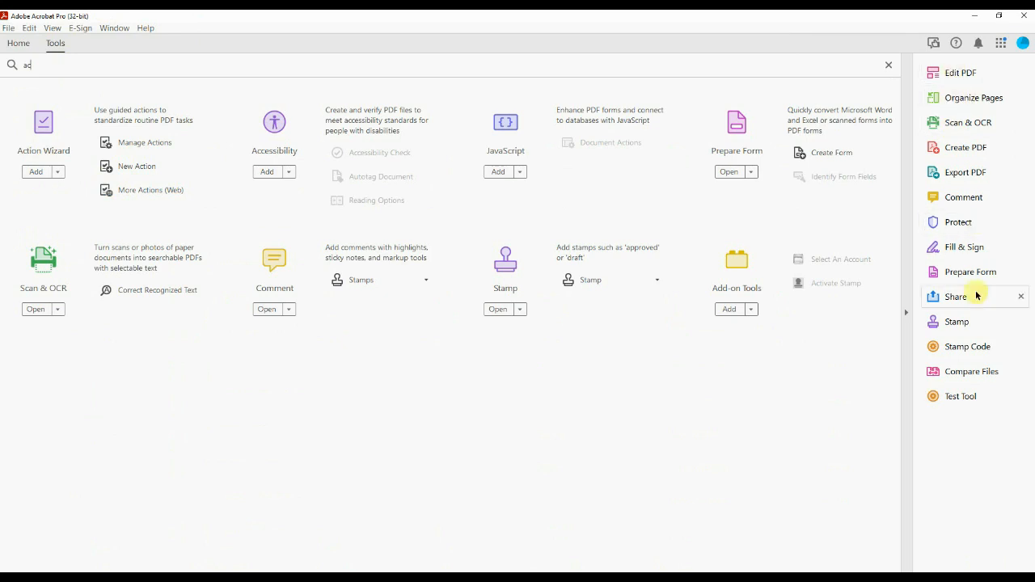
pyautogui.click(57, 172)
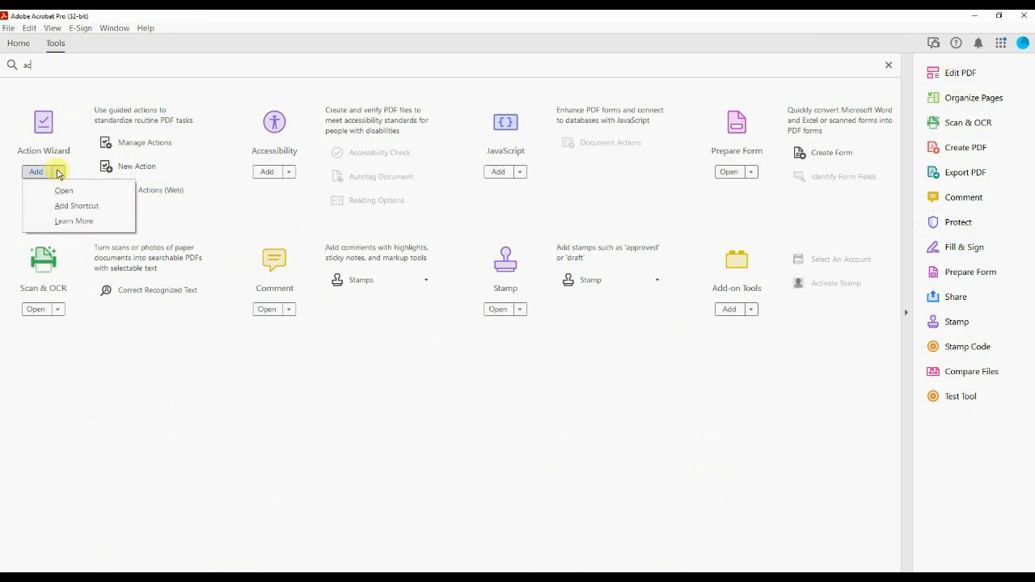
pyautogui.click(72, 209)
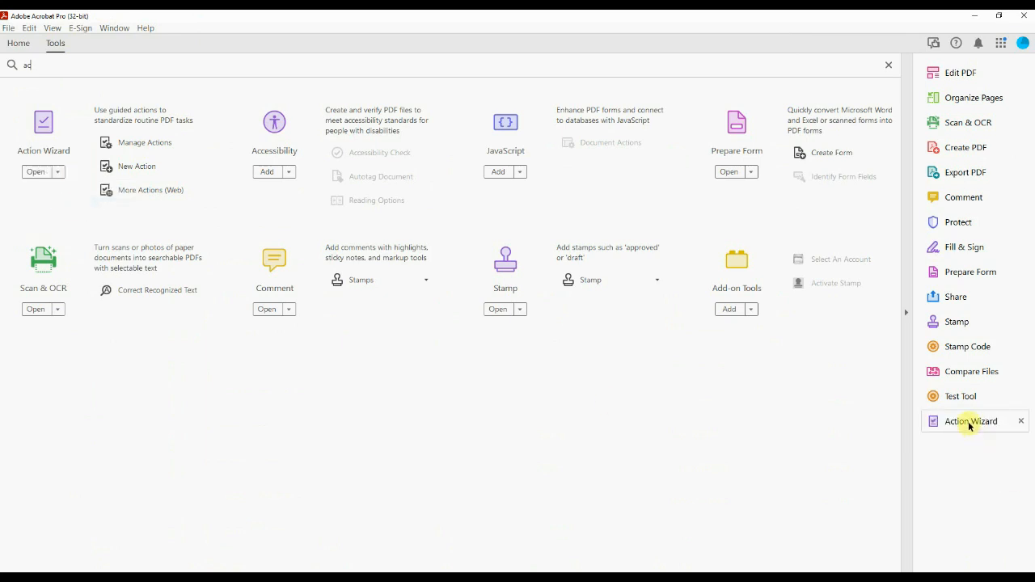
pyautogui.moveTo(968, 429); pyautogui.dragTo(985, 75)
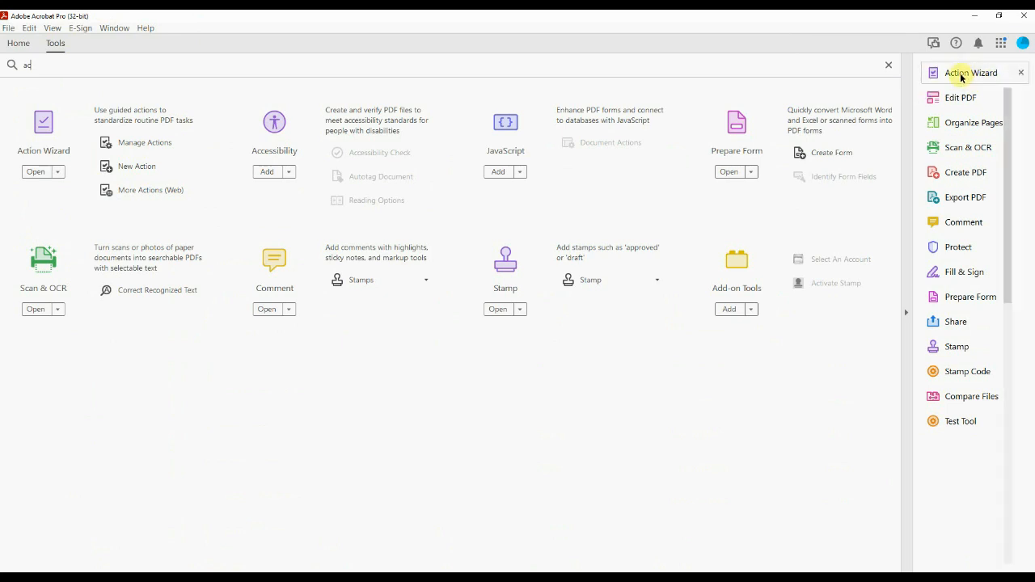
# Import the Batch Tax Organizers action from the desktop into the Action Wizard, accepting its JavaScript steps, and close Acrobat
pyautogui.click(961, 74)
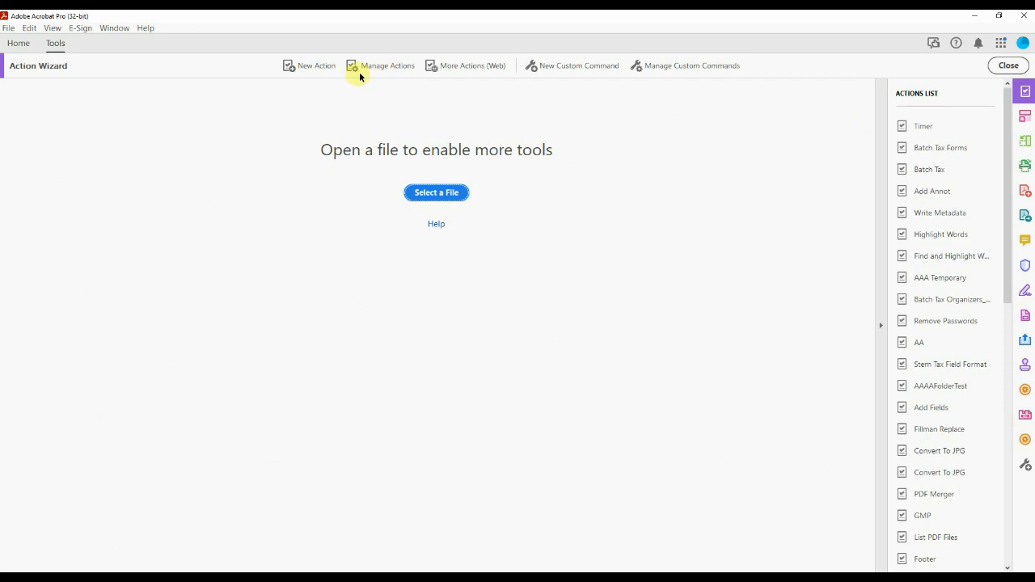
pyautogui.click(385, 67)
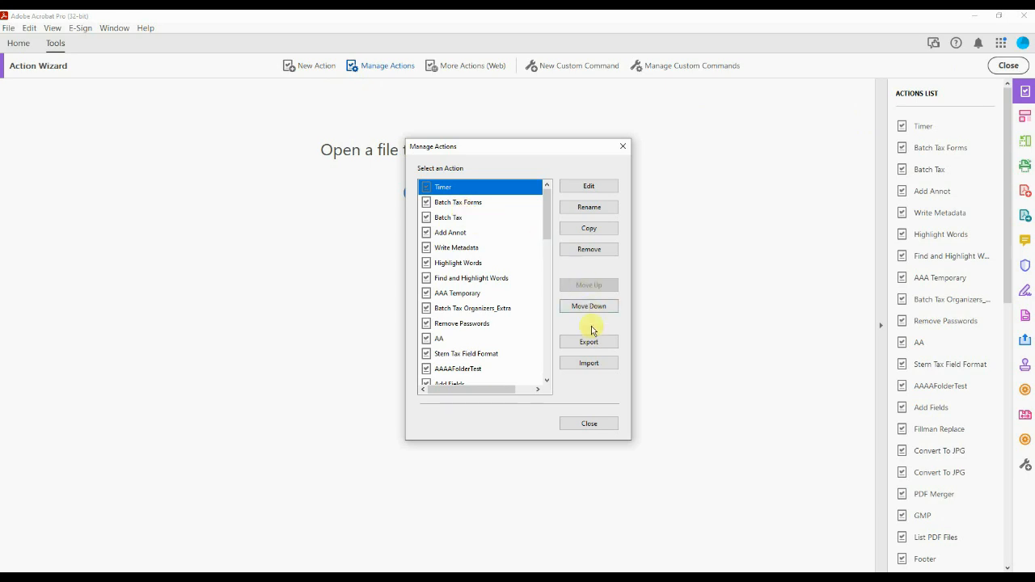
pyautogui.click(587, 365)
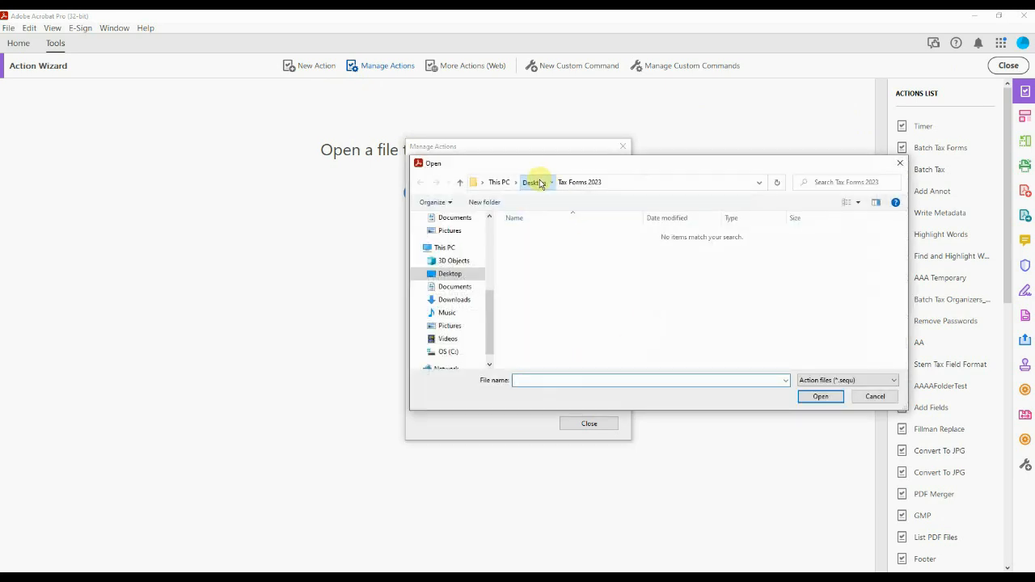
pyautogui.click(538, 182)
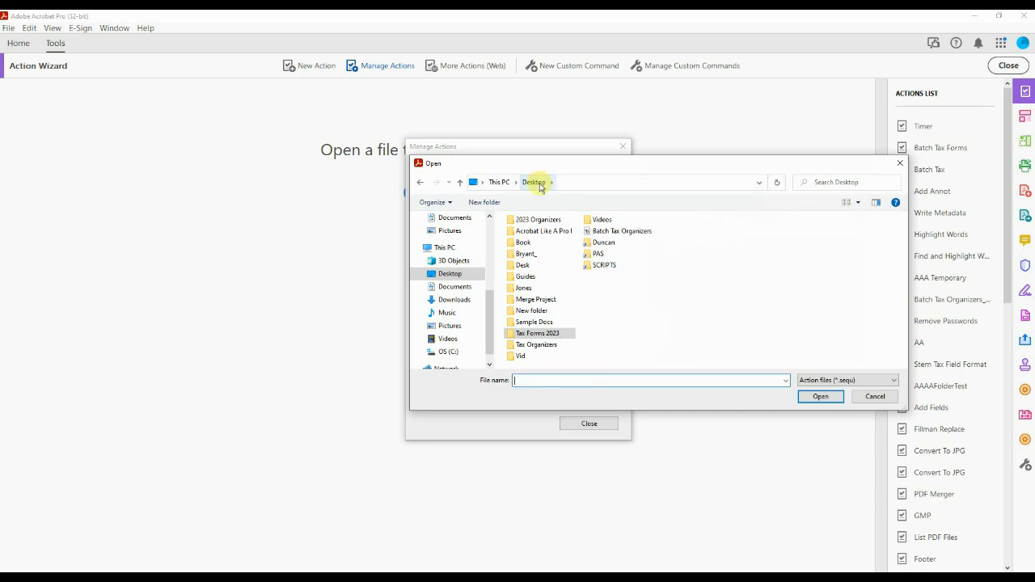
pyautogui.click(609, 235)
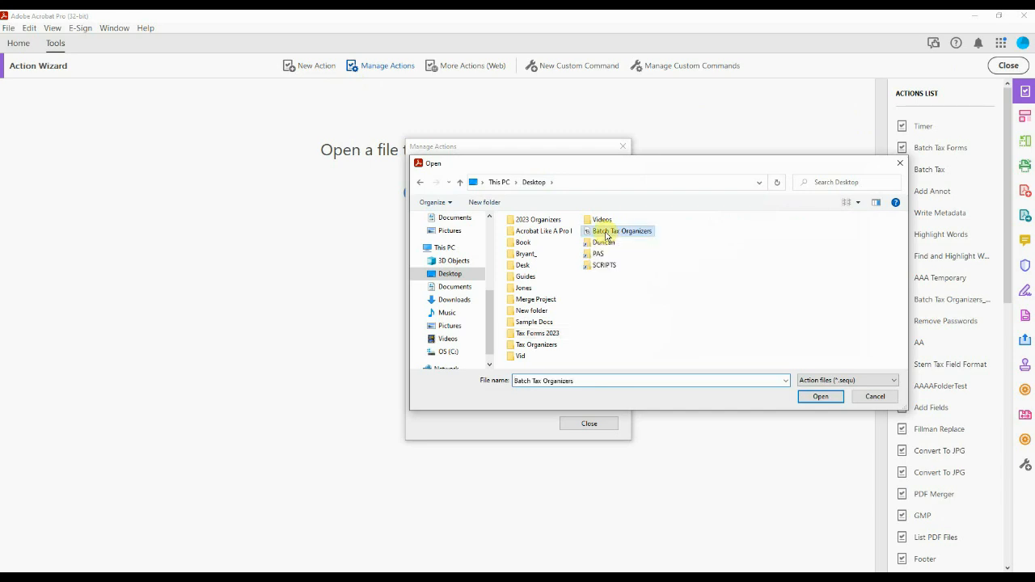
pyautogui.click(820, 398)
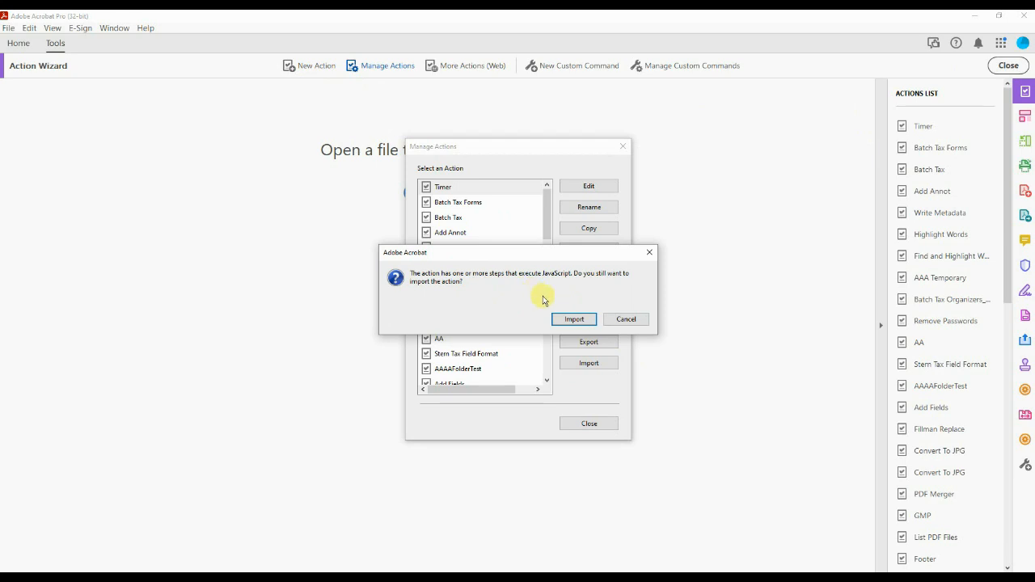
pyautogui.click(584, 321)
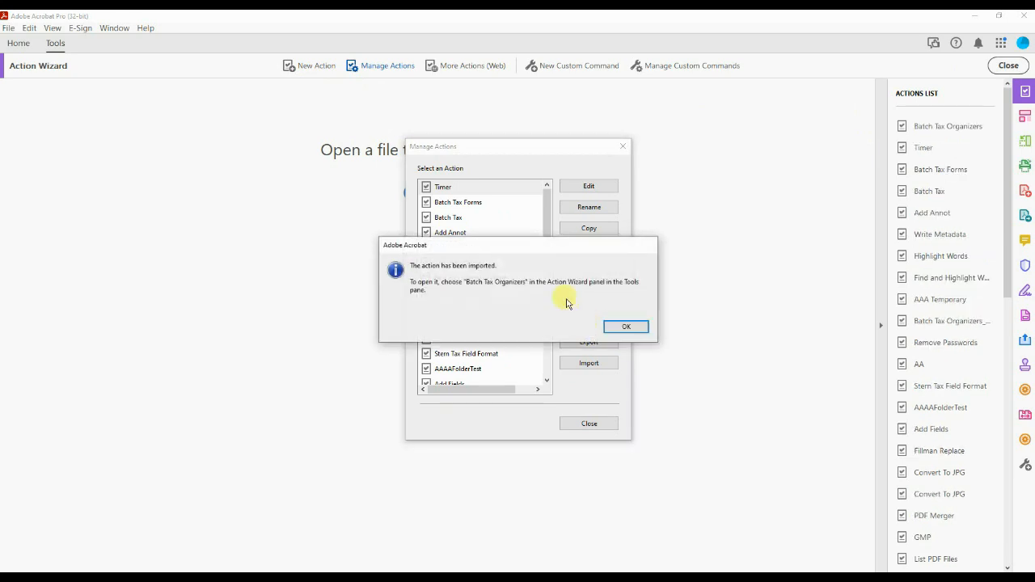
pyautogui.click(615, 328)
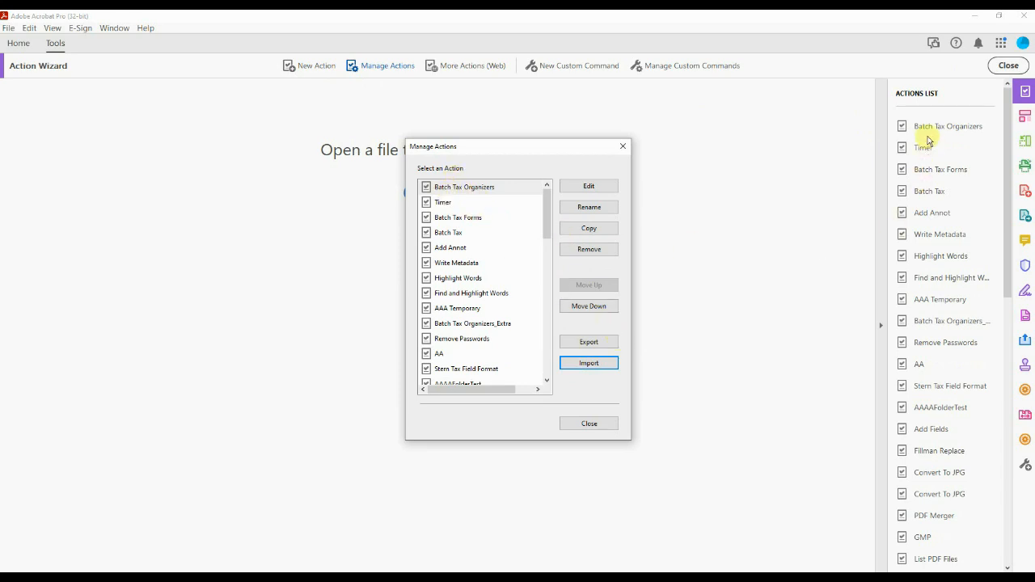
pyautogui.click(596, 424)
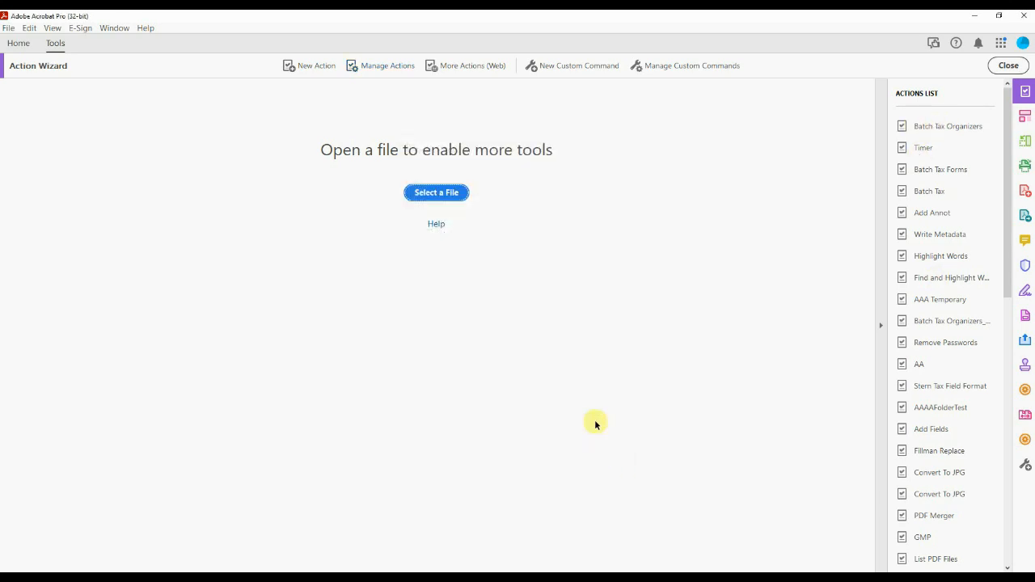
pyautogui.click(1010, 66)
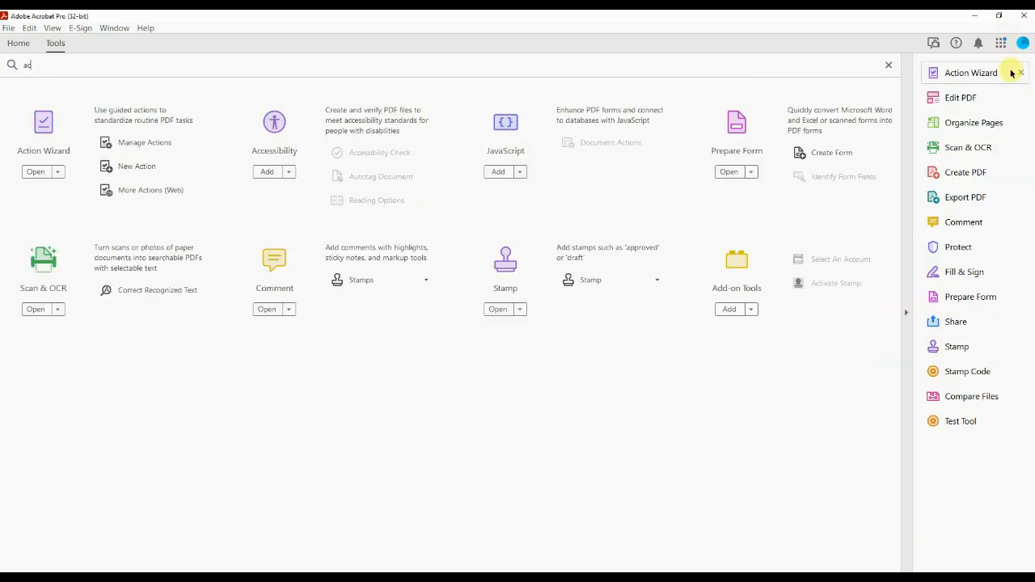
pyautogui.click(1027, 21)
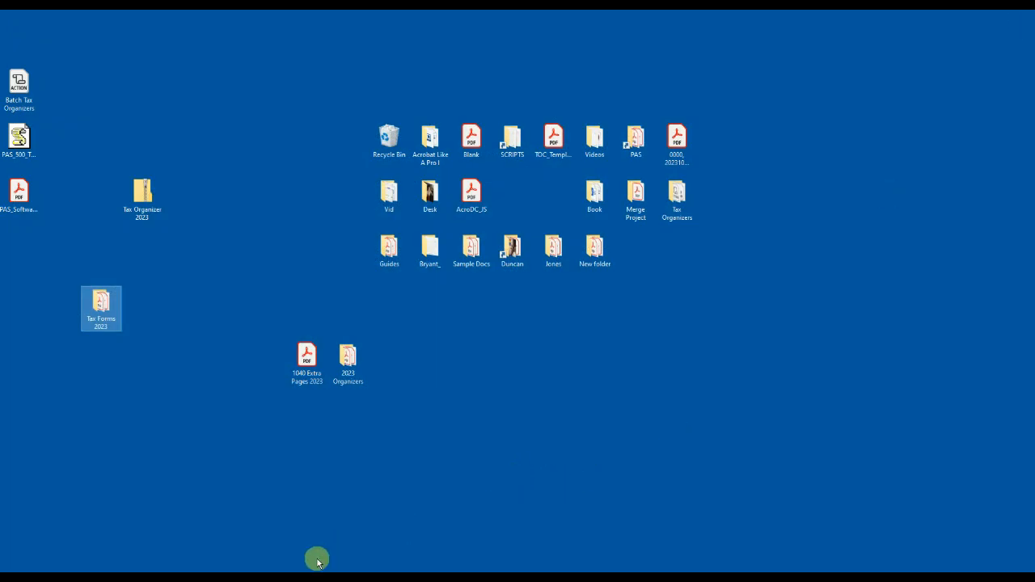
# Move the PAS_500_TaxOrganizer_o script from the desktop into Acrobat's Javascripts folder with administrator permission and close the folder
pyautogui.moveTo(251, 578)
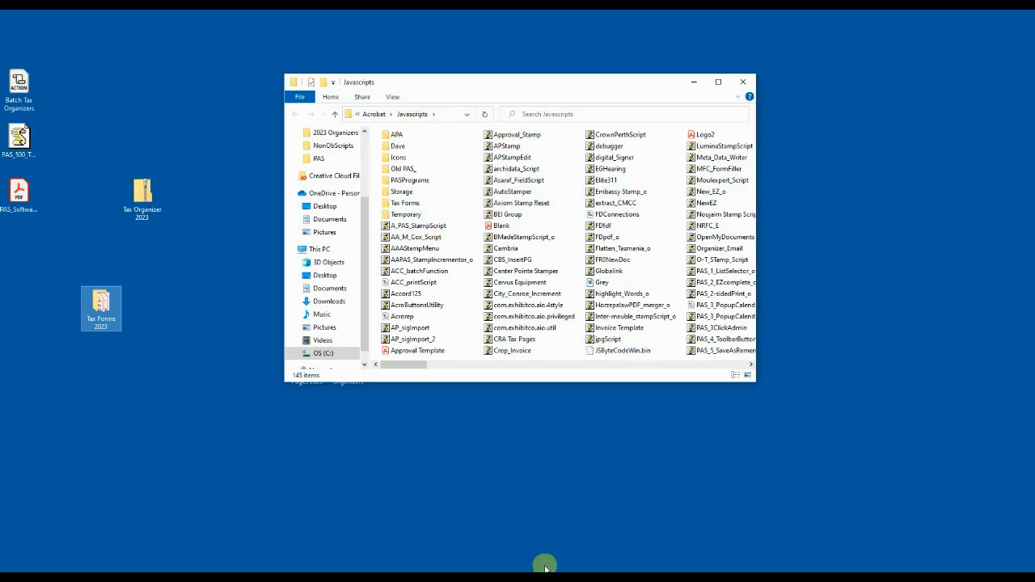
pyautogui.click(635, 576)
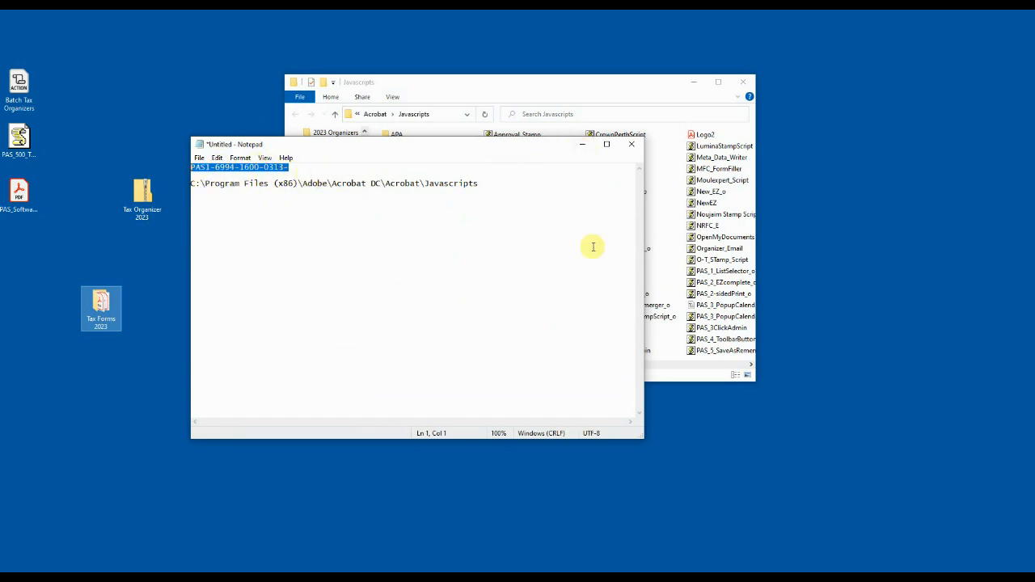
pyautogui.click(583, 147)
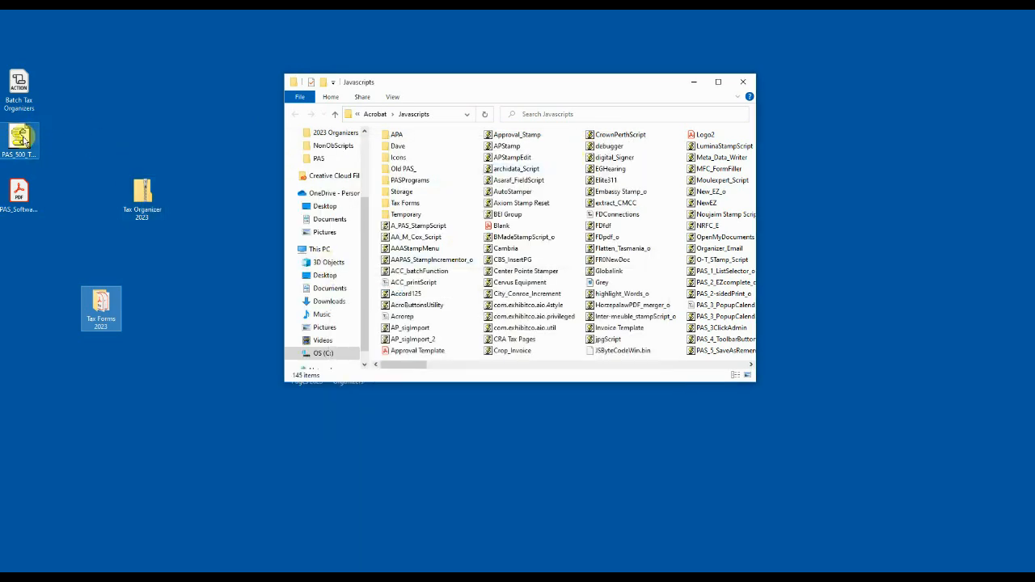
pyautogui.moveTo(23, 129); pyautogui.dragTo(567, 241)
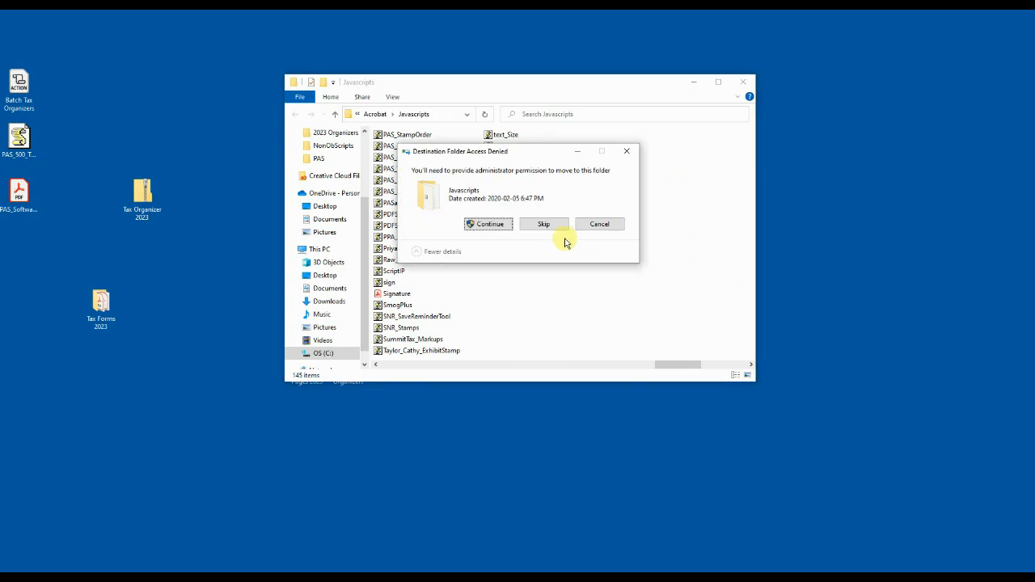
pyautogui.click(487, 224)
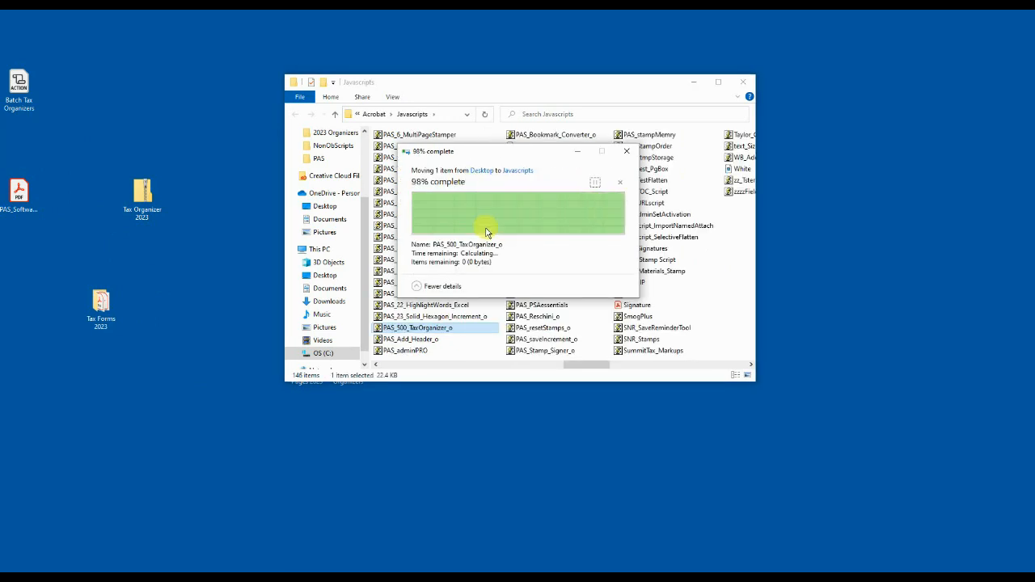
pyautogui.click(742, 83)
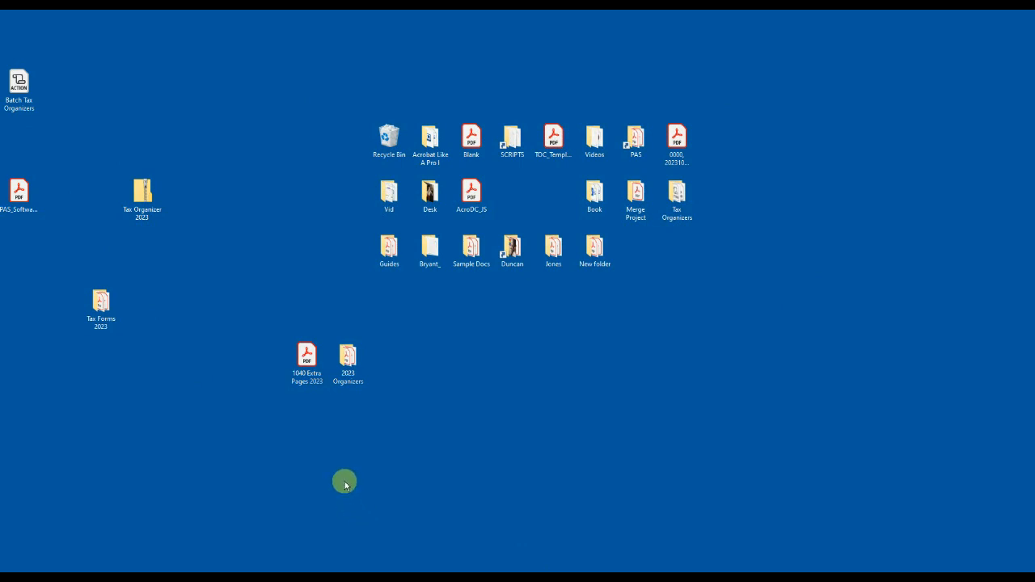
# Open PAS_Software_Activation_500 from the desktop in Acrobat and paste the software serial number from Notepad into its serial number field
pyautogui.click(27, 202)
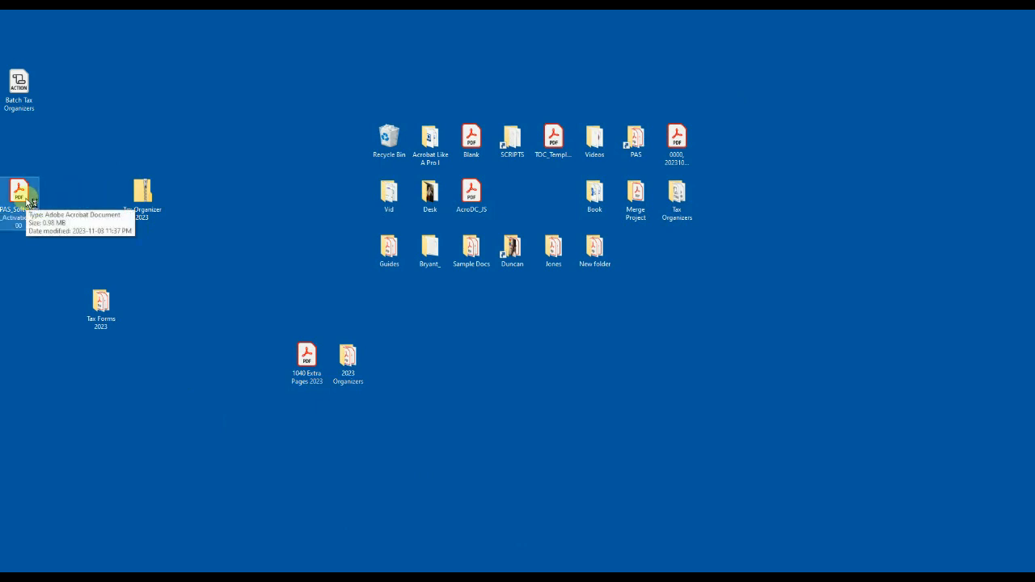
pyautogui.doubleClick(31, 202)
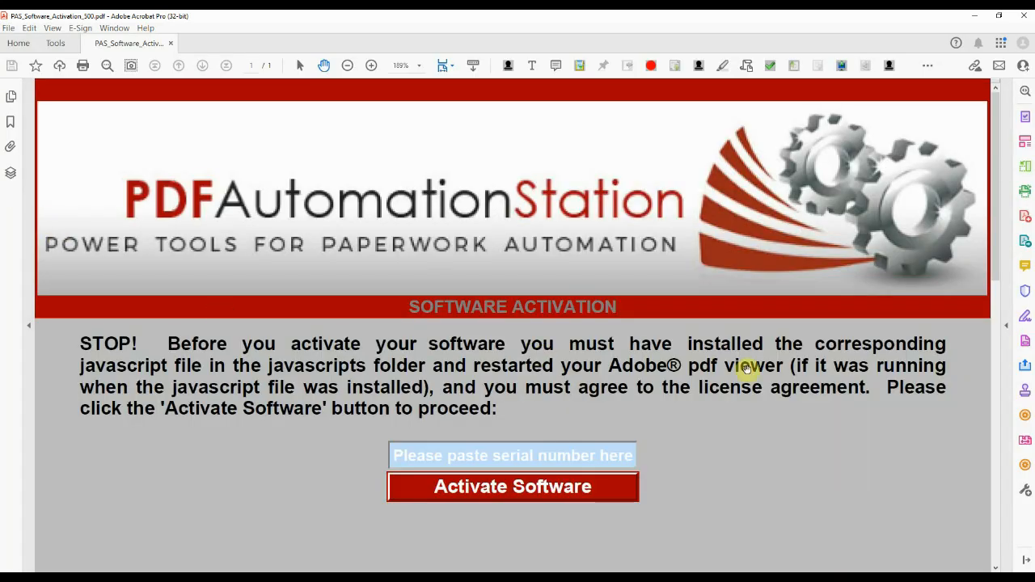
pyautogui.scroll(-3, 833, 404)
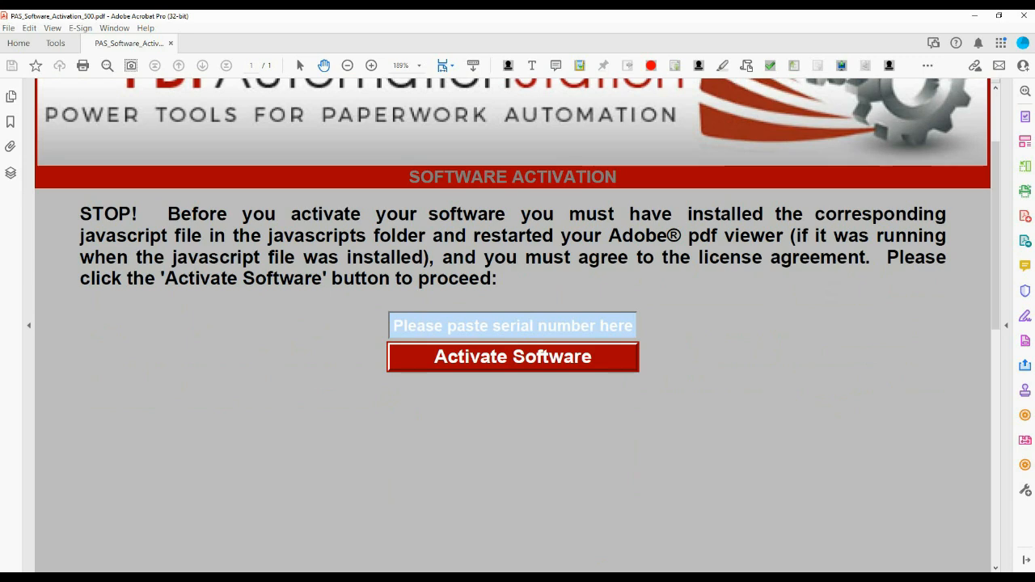
pyautogui.hotkey('alt', 'Tab')
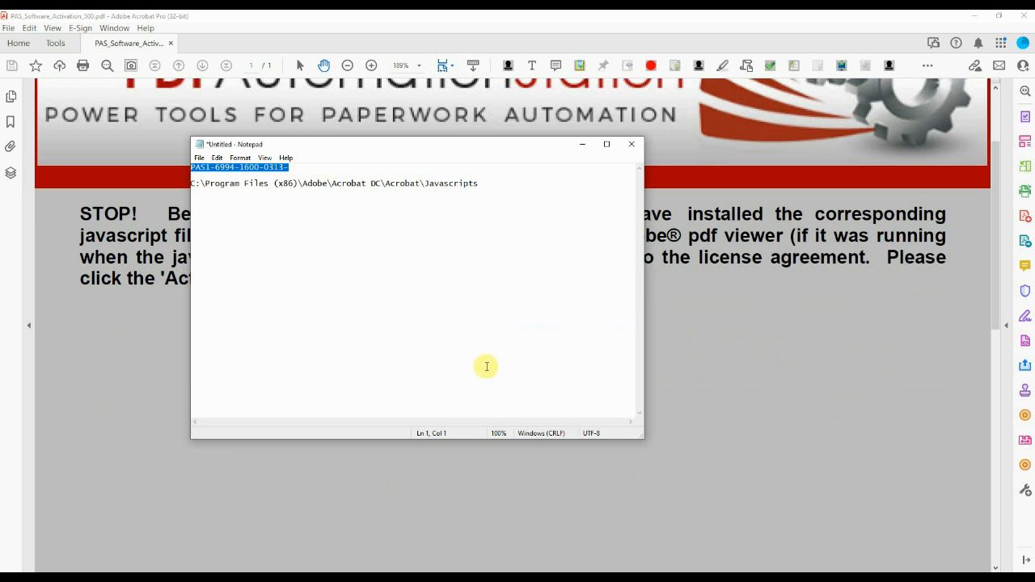
pyautogui.click(582, 144)
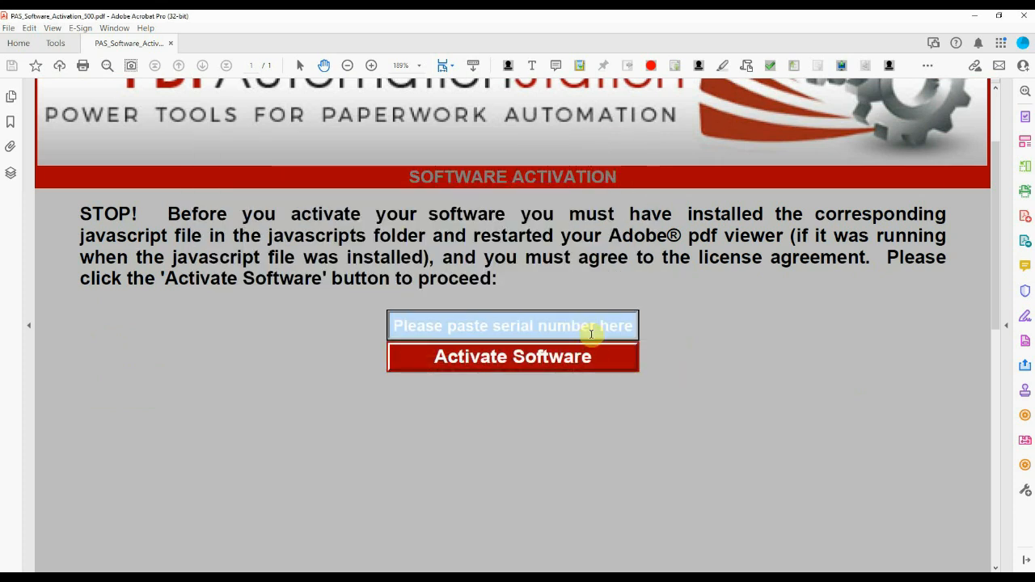
pyautogui.click(592, 330)
pyautogui.hotkey('ctrl', 'v')
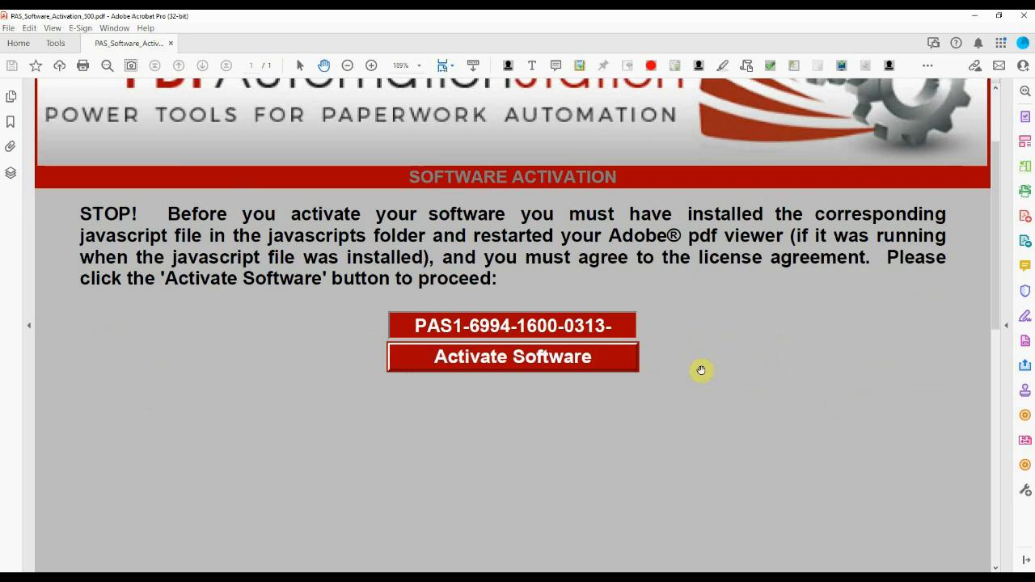
# Activate the software, reading through the end-user license agreement and agreeing to it
pyautogui.click(555, 361)
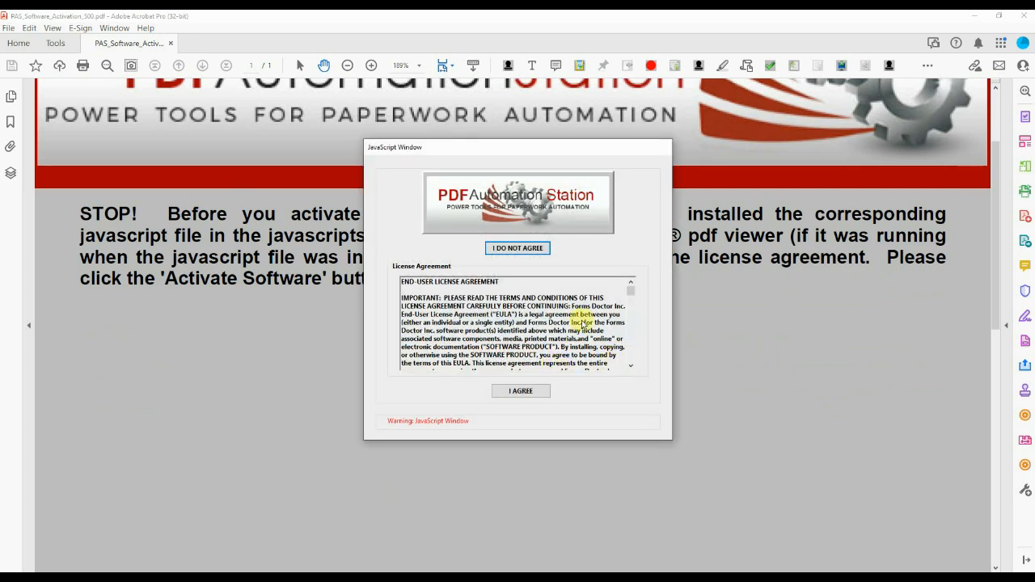
pyautogui.moveTo(630, 294); pyautogui.dragTo(632, 364)
pyautogui.click(522, 392)
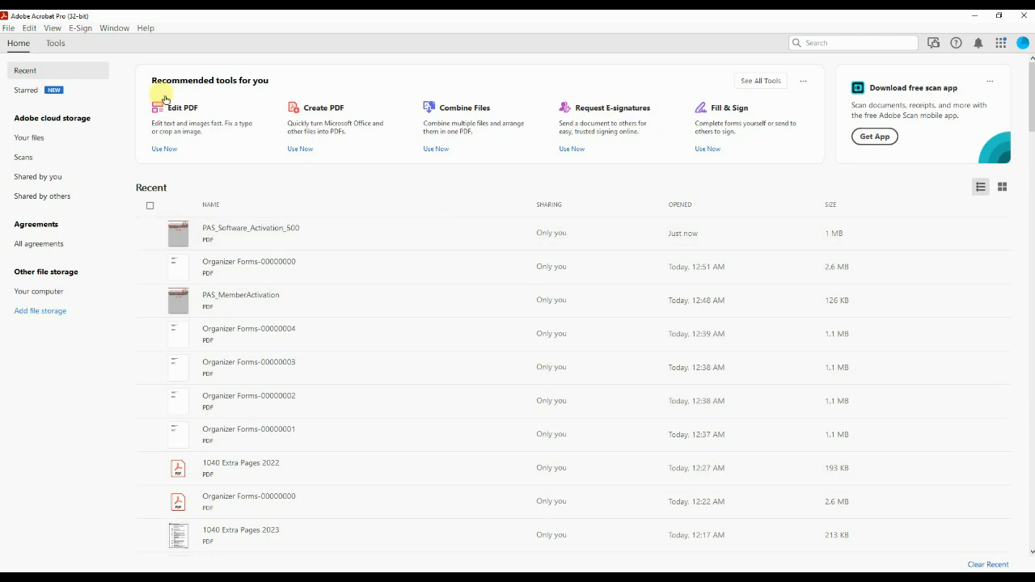
# Configure the Tax Organizer setup with the desktop's Tax Forms 2023 folder as forms location and replacement of miscellaneous questionnaire pages
pyautogui.click(11, 28)
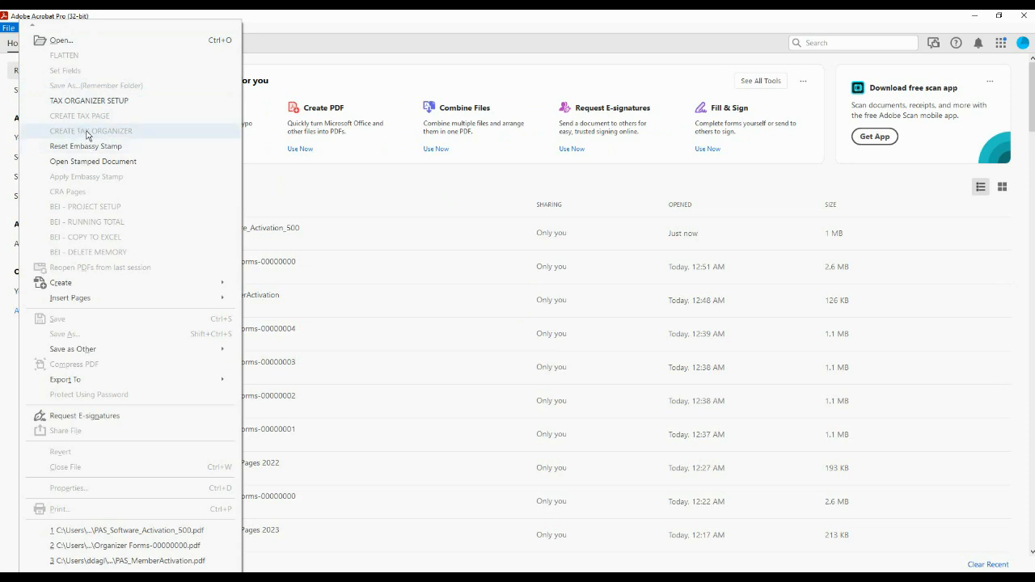
pyautogui.click(86, 100)
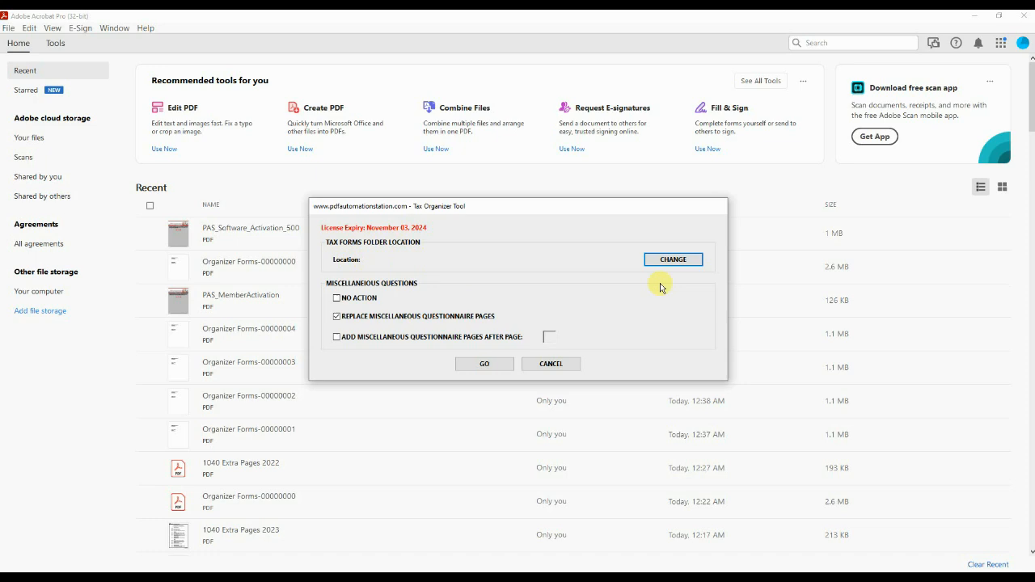
pyautogui.click(682, 259)
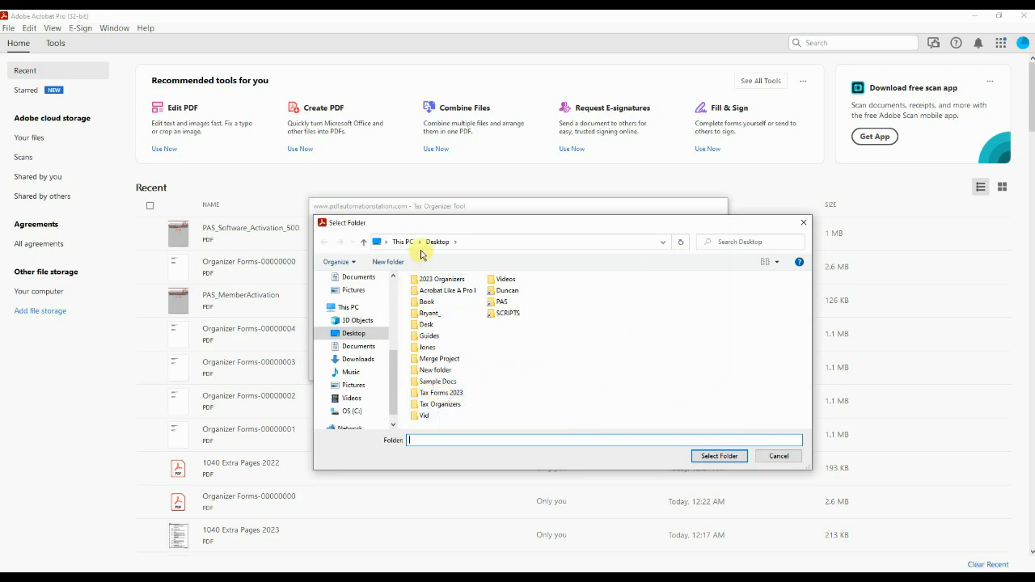
pyautogui.click(443, 395)
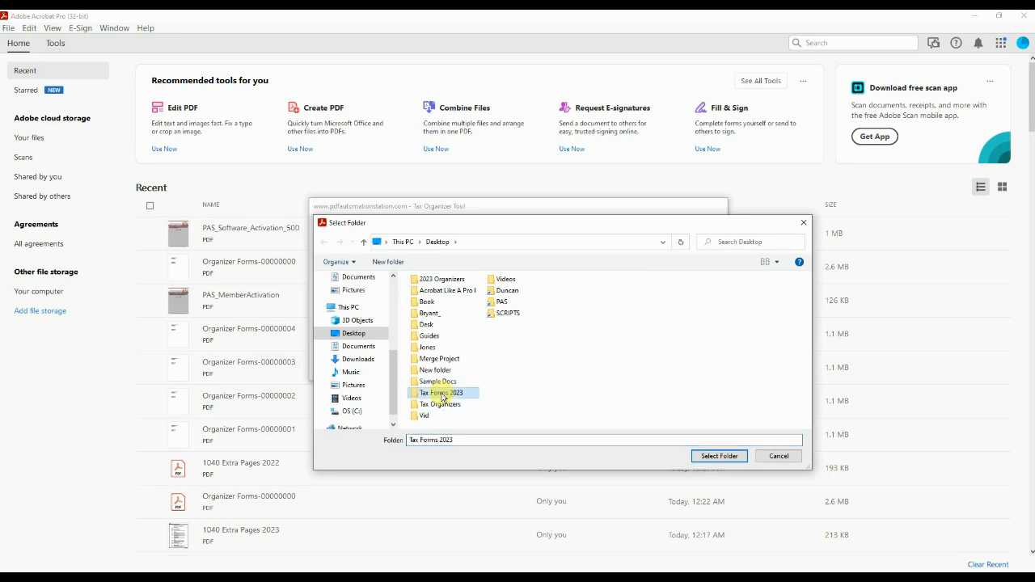
pyautogui.click(719, 456)
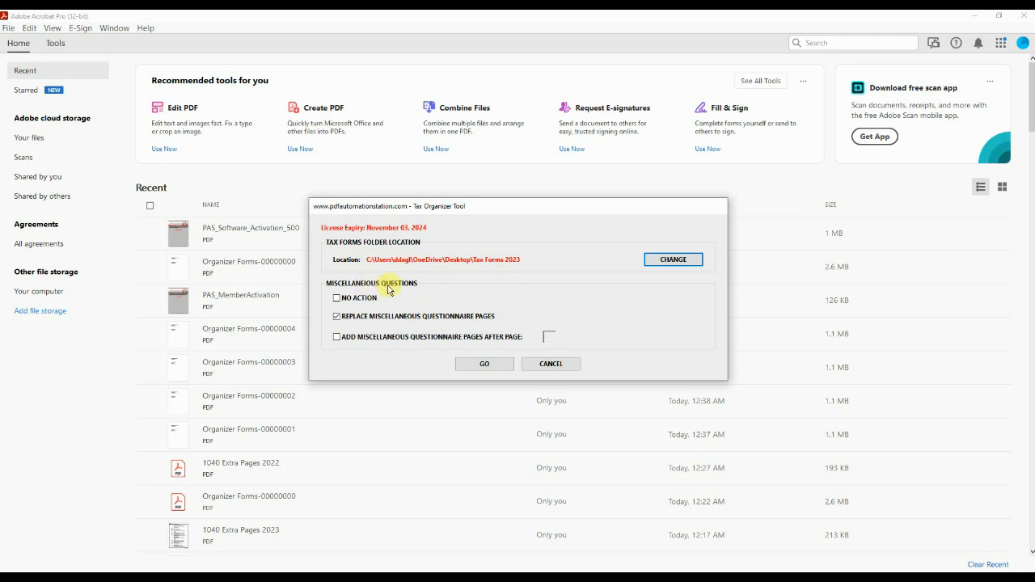
pyautogui.click(337, 320)
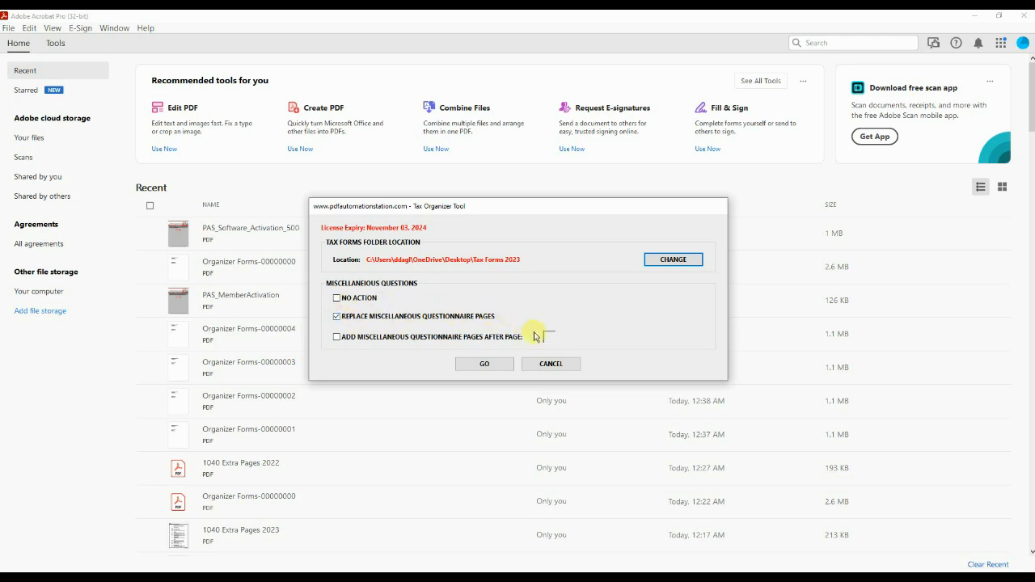
pyautogui.click(497, 364)
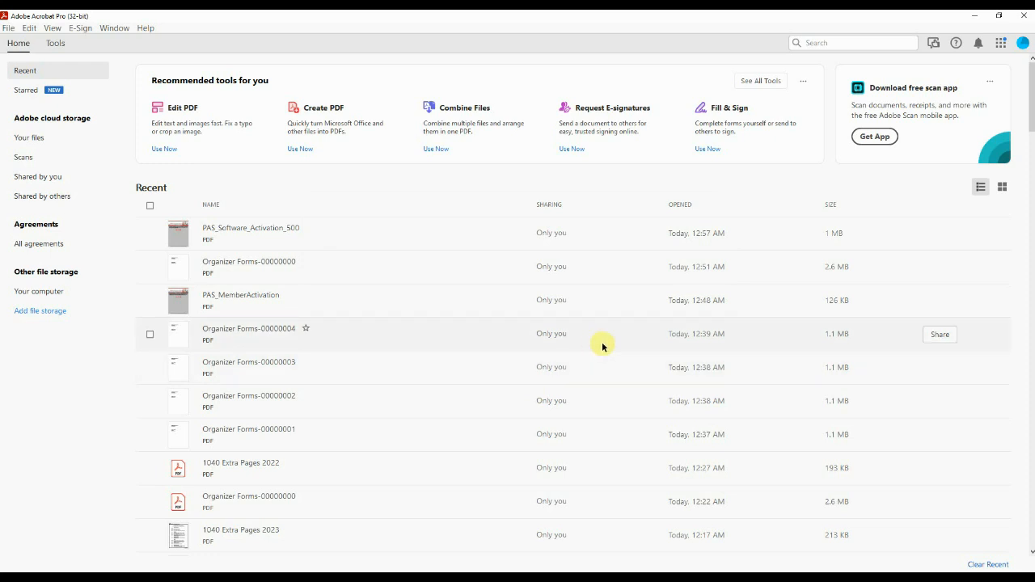
# Minimize Acrobat and move the 1040 Extra Pages 2023 PDF on the desktop into the Tax Forms 2023 folder
pyautogui.click(979, 18)
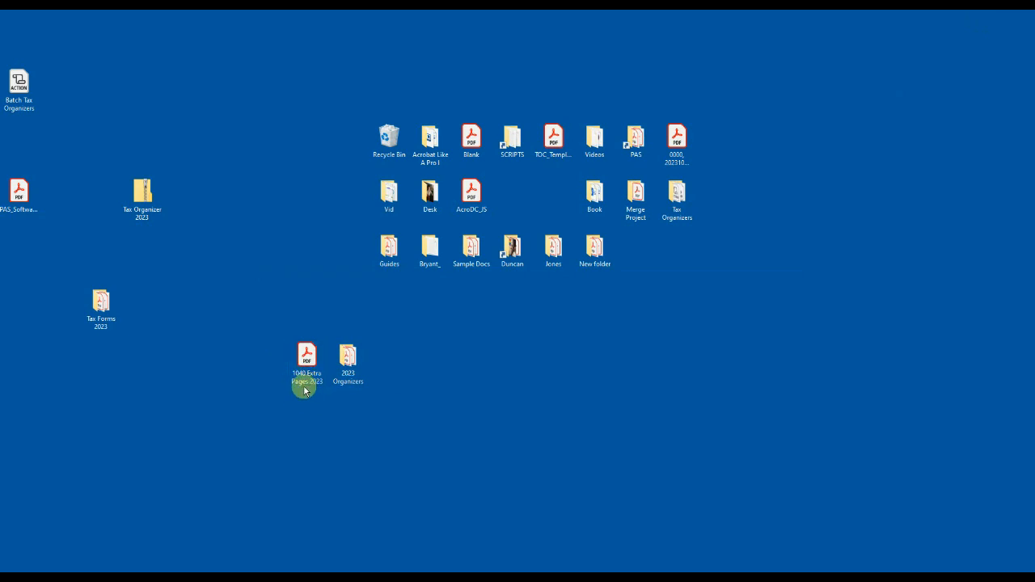
pyautogui.moveTo(304, 366); pyautogui.dragTo(96, 309)
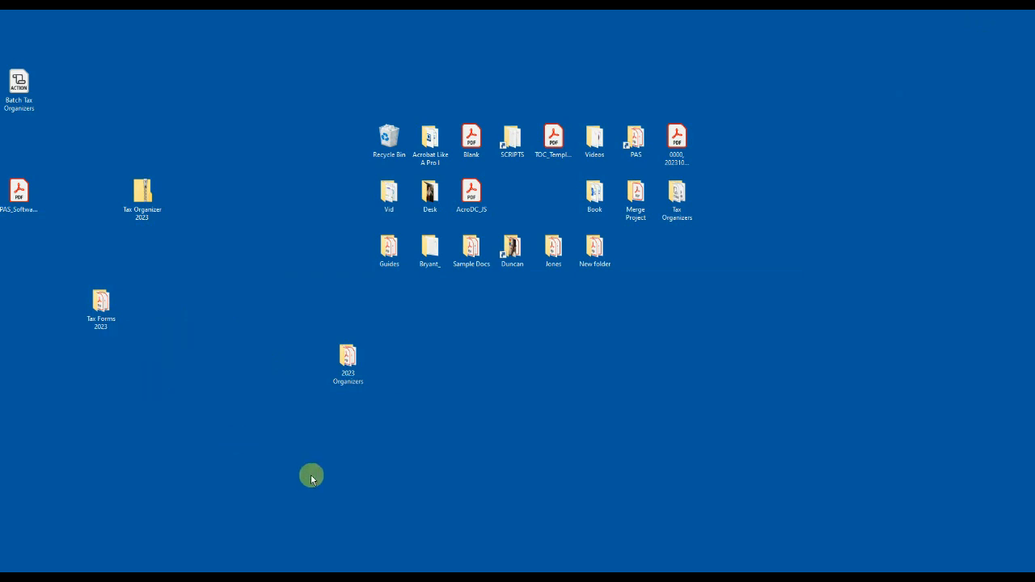
# Open Organizer Forms-00000000 from the 2023 Organizers folder on the desktop, look through its first five pages and return to page 1
pyautogui.click(344, 372)
pyautogui.doubleClick(344, 372)
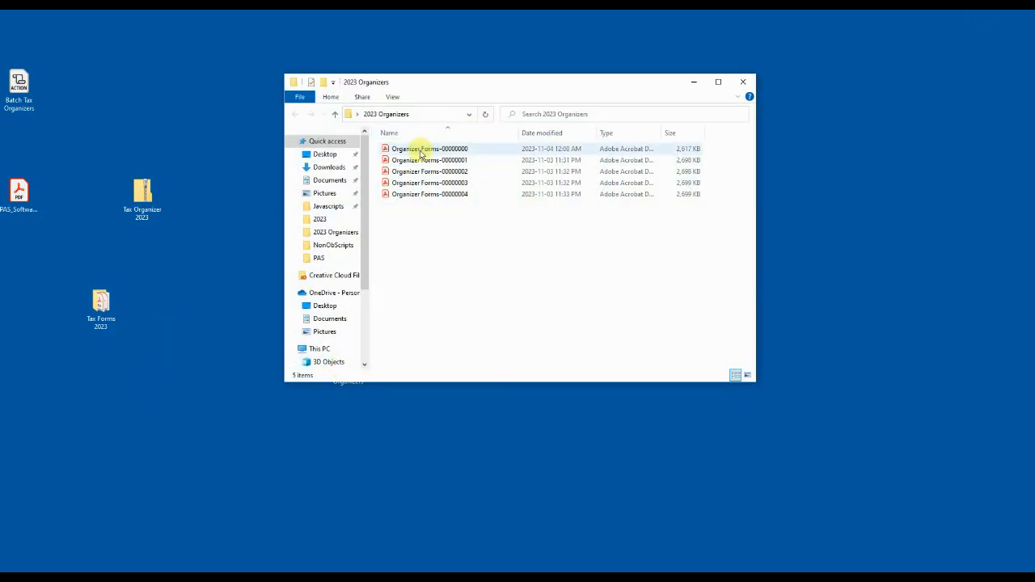
pyautogui.doubleClick(420, 153)
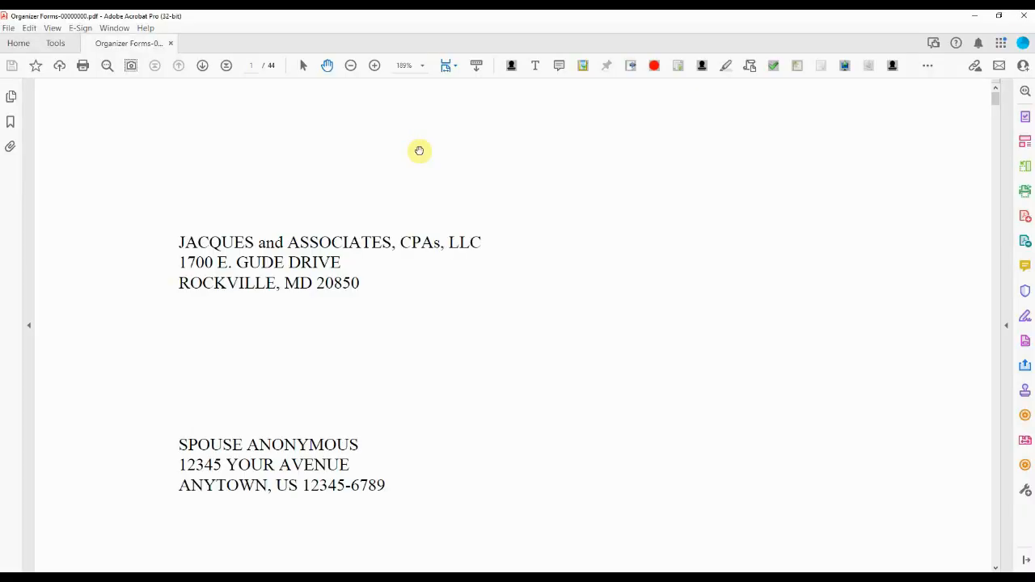
pyautogui.click(203, 66)
pyautogui.click(203, 66)
pyautogui.click(203, 67)
pyautogui.click(203, 66)
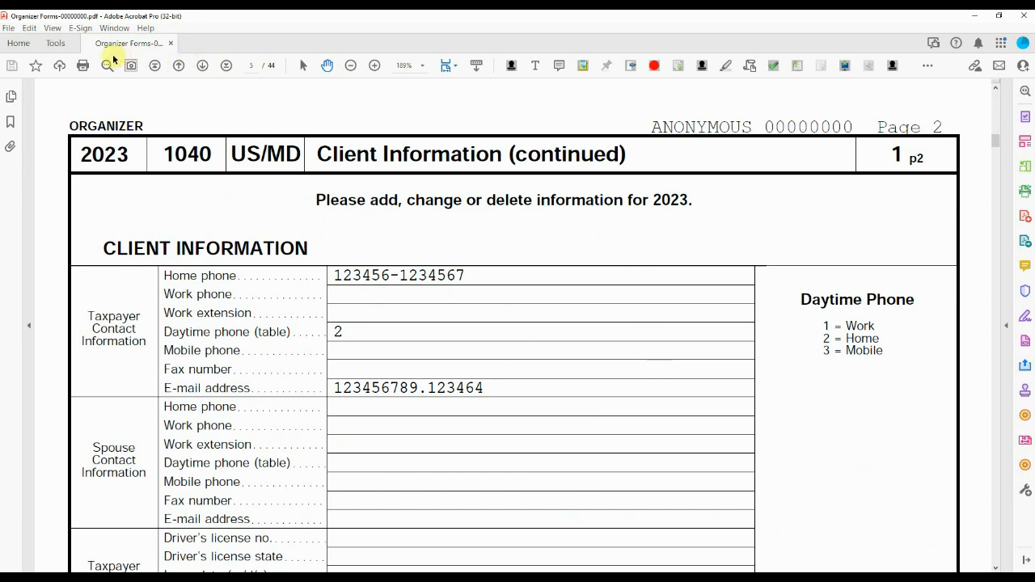
pyautogui.click(153, 70)
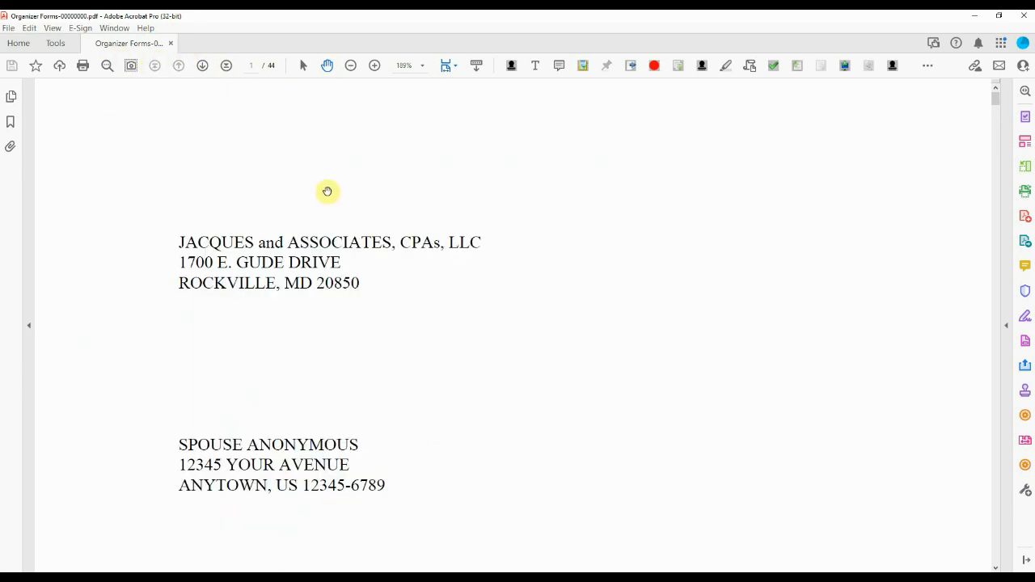
# Accept the Tax Organizer setup with replacement of miscellaneous questionnaire pages and run Create Tax Organizer on the open document
pyautogui.click(8, 28)
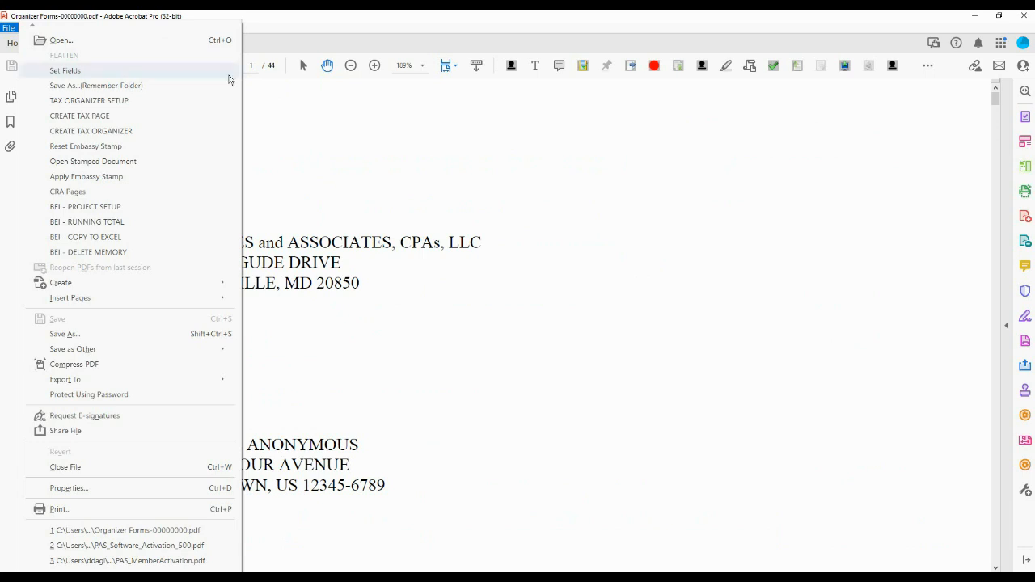
pyautogui.click(88, 102)
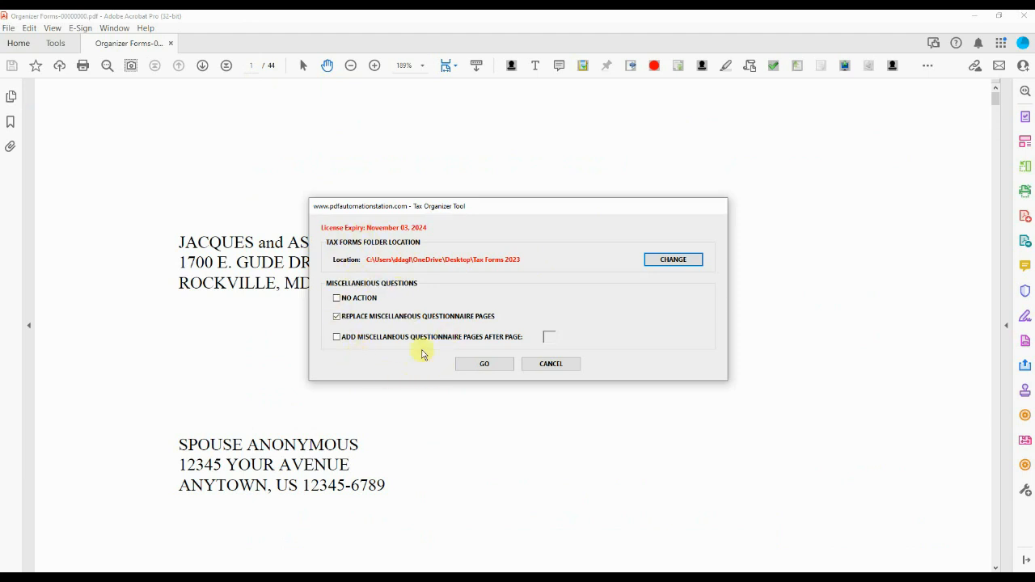
pyautogui.click(488, 368)
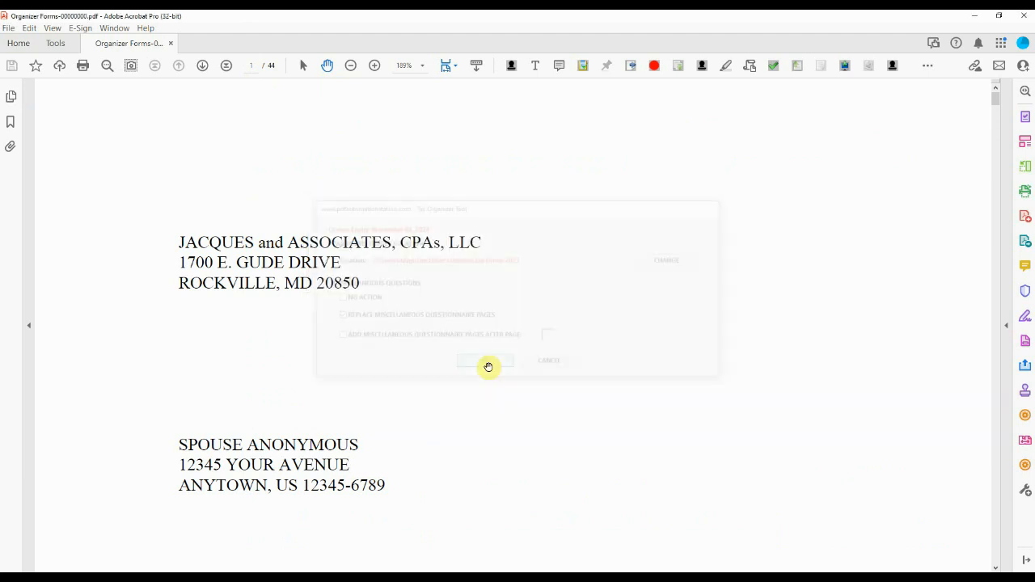
pyautogui.click(8, 28)
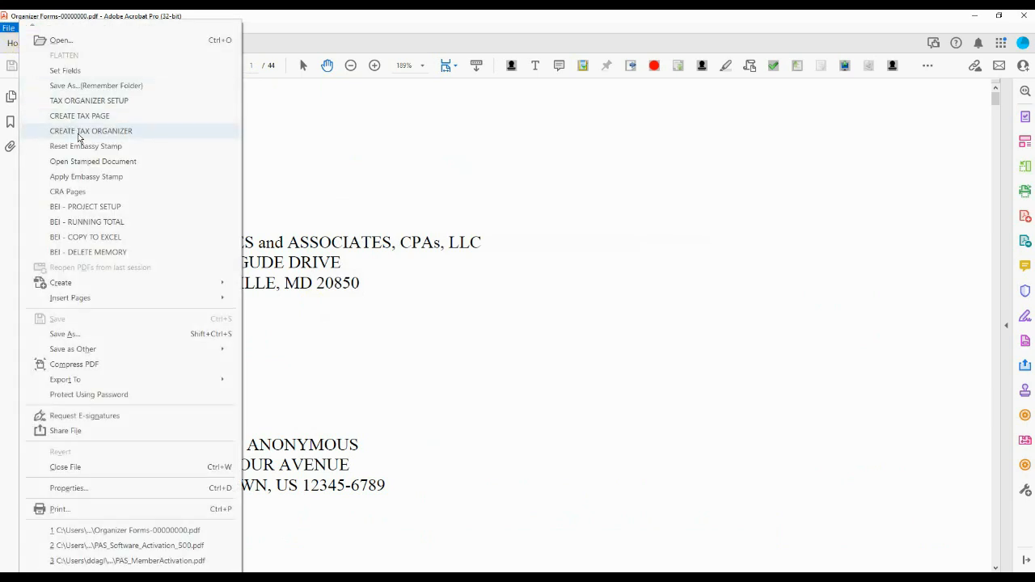
pyautogui.click(77, 131)
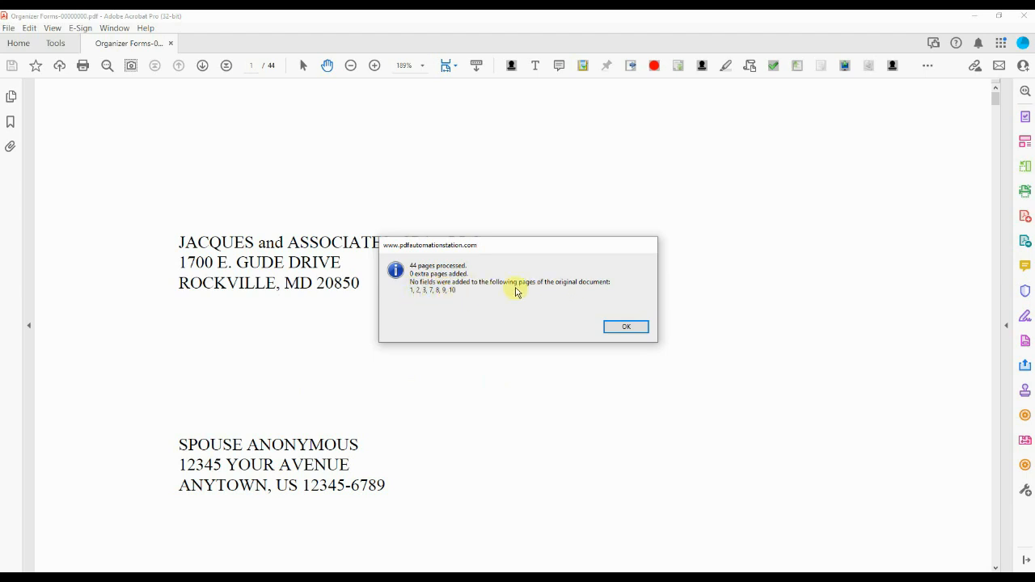
pyautogui.click(615, 328)
# Examine the organizer's pages up to page 12 for added form fields and close the document without saving
pyautogui.click(204, 67)
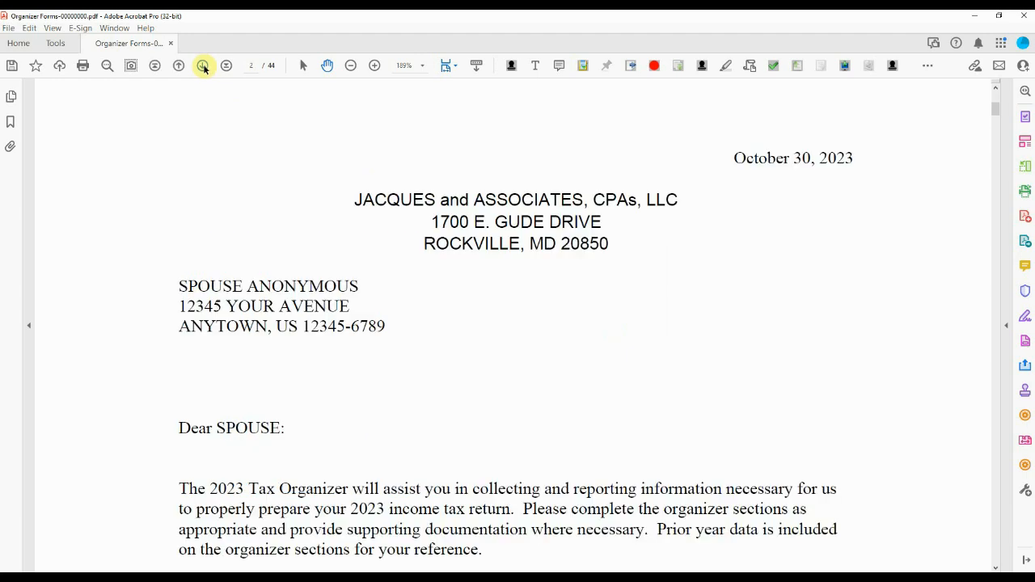
pyautogui.click(203, 66)
pyautogui.click(203, 67)
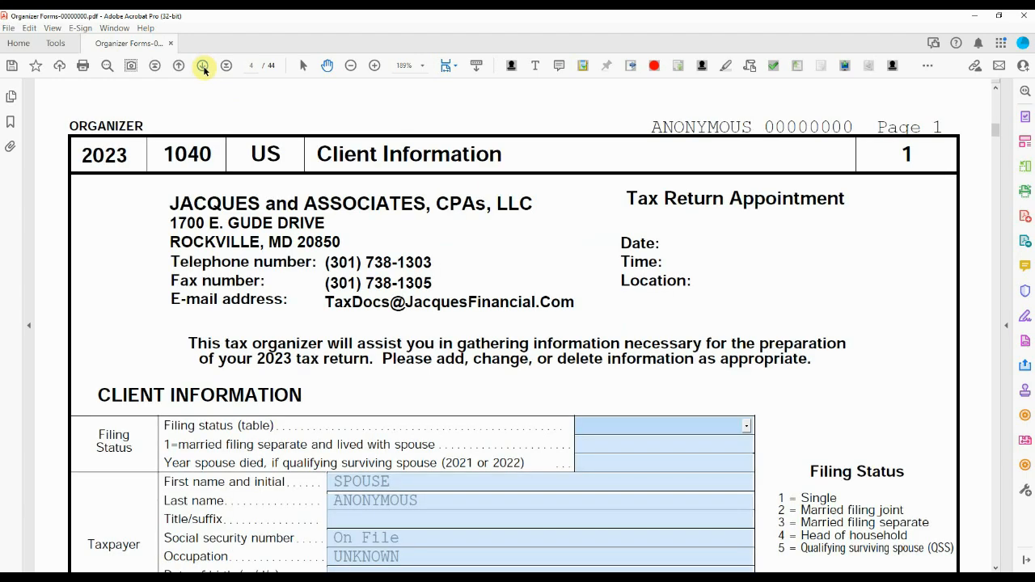
pyautogui.click(203, 67)
pyautogui.click(203, 66)
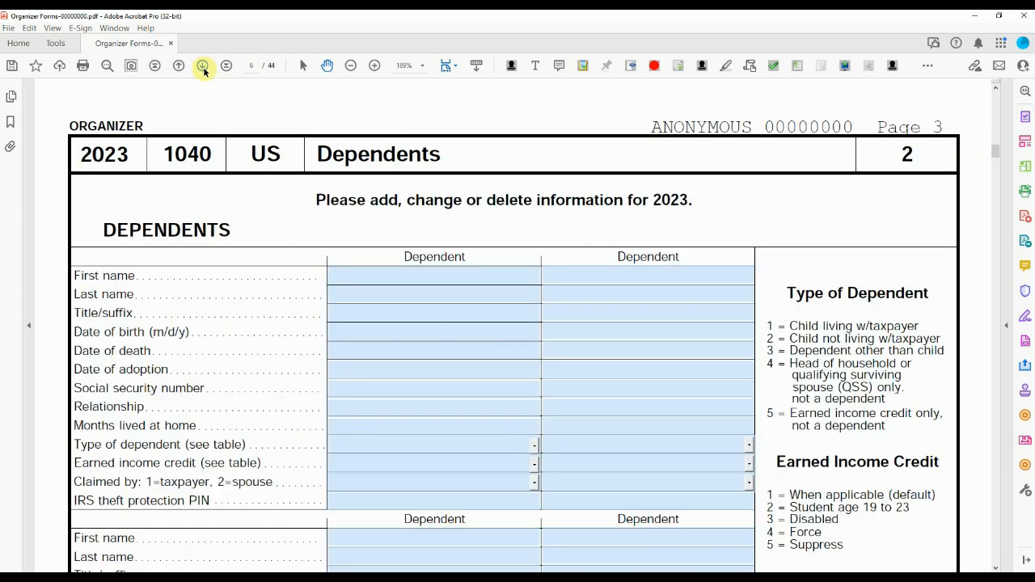
pyautogui.click(203, 66)
pyautogui.click(203, 66)
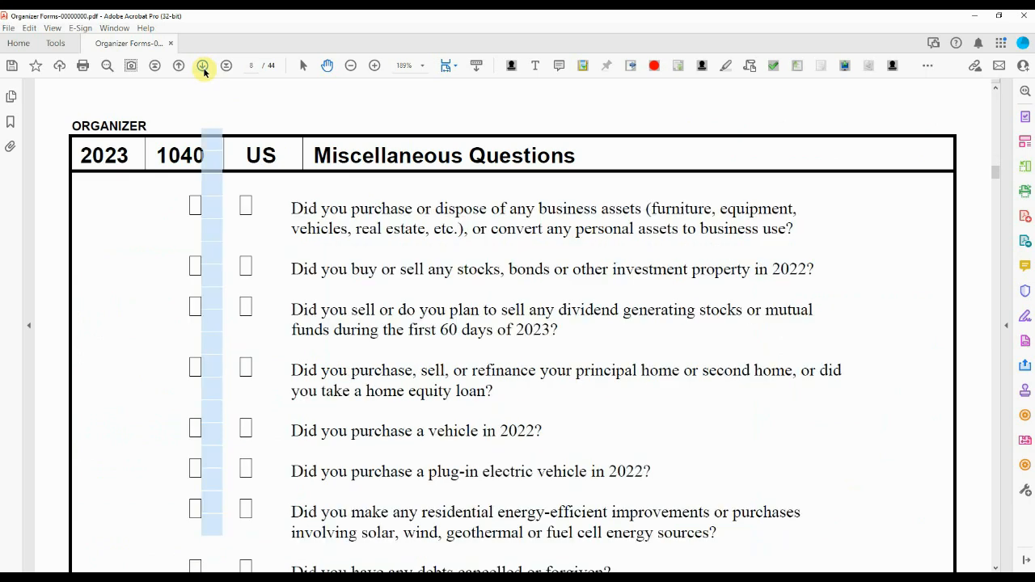
pyautogui.click(203, 67)
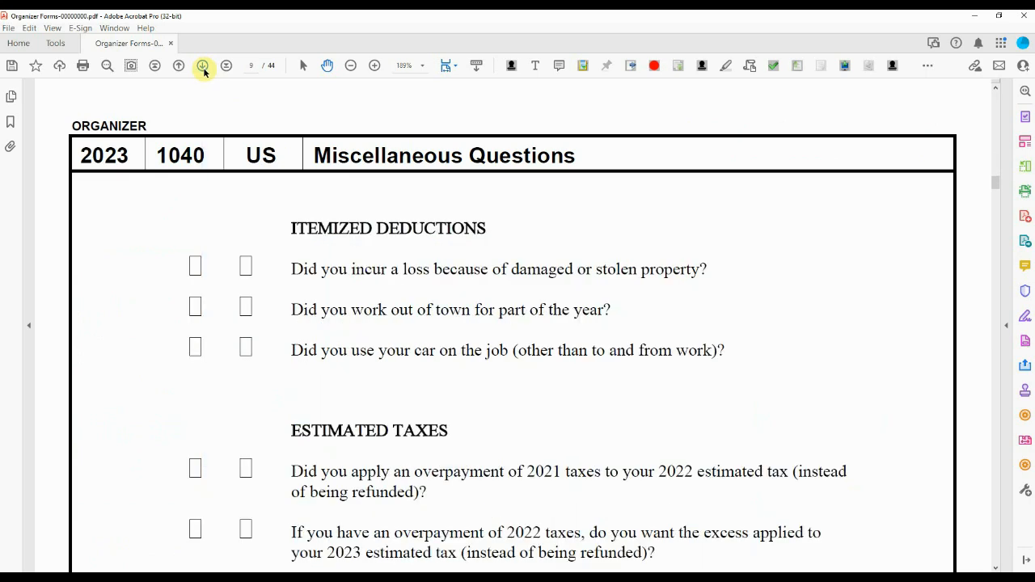
pyautogui.click(203, 66)
pyautogui.click(203, 67)
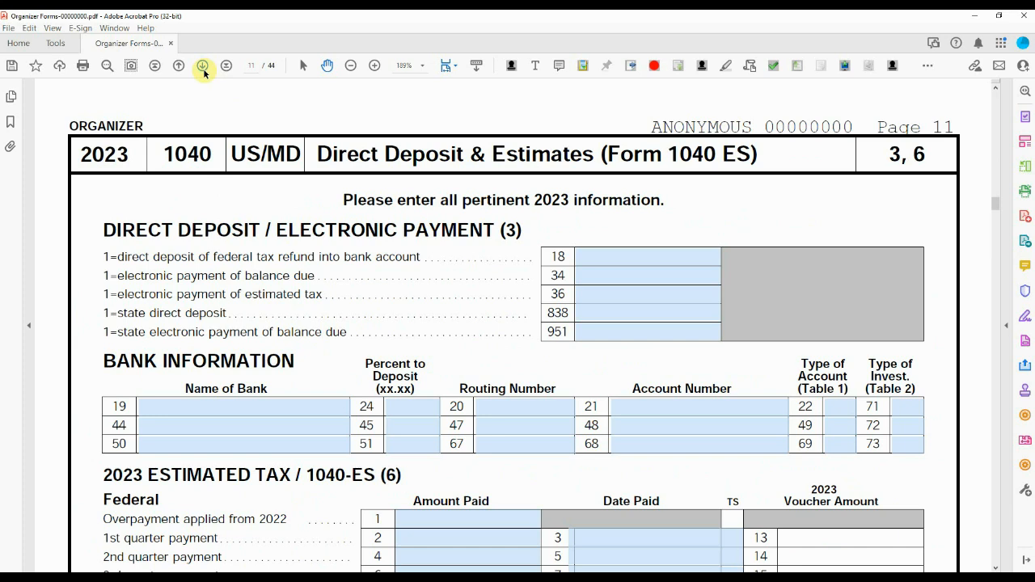
pyautogui.click(203, 67)
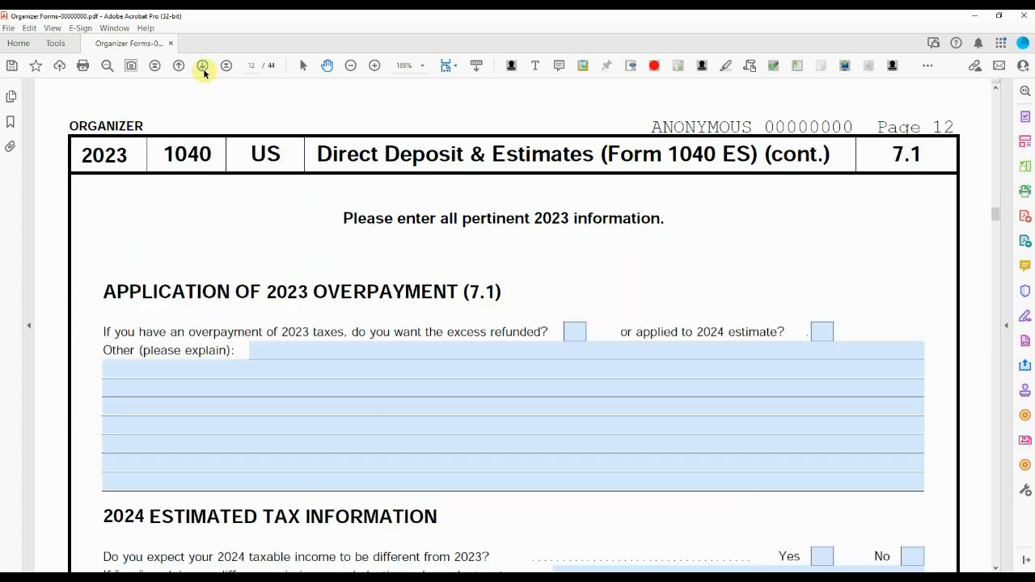
pyautogui.click(170, 43)
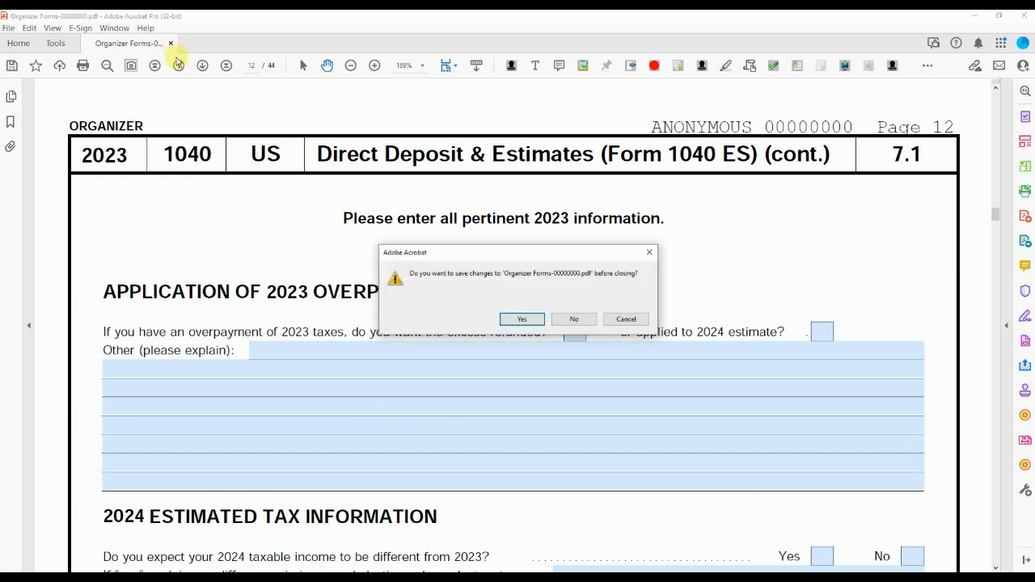
pyautogui.click(566, 323)
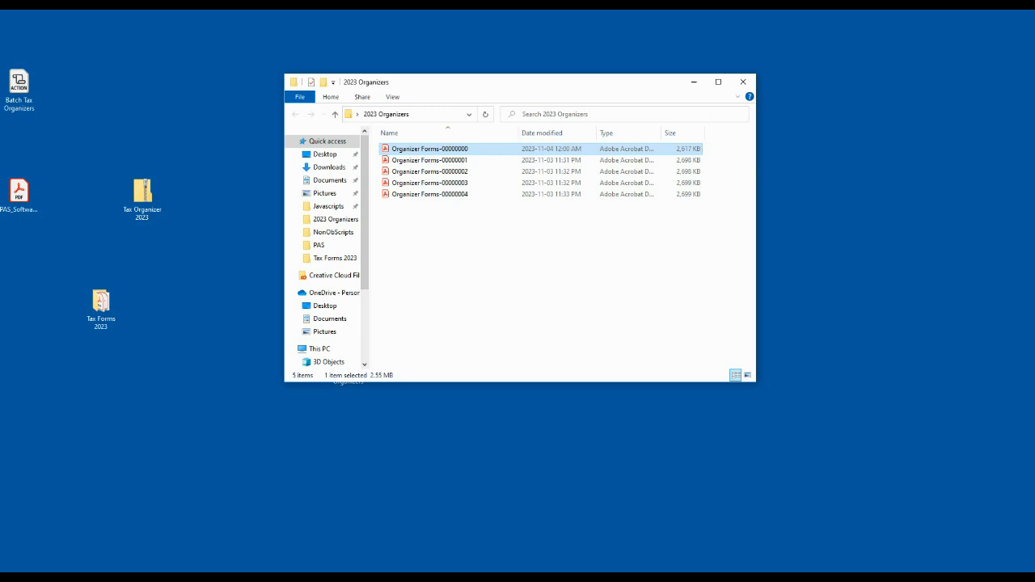
# Switch back to Acrobat, open the Batch Tax Organizers action in the Action Wizard and add the desktop's 2023 Organizers folder for processing
pyautogui.click(563, 560)
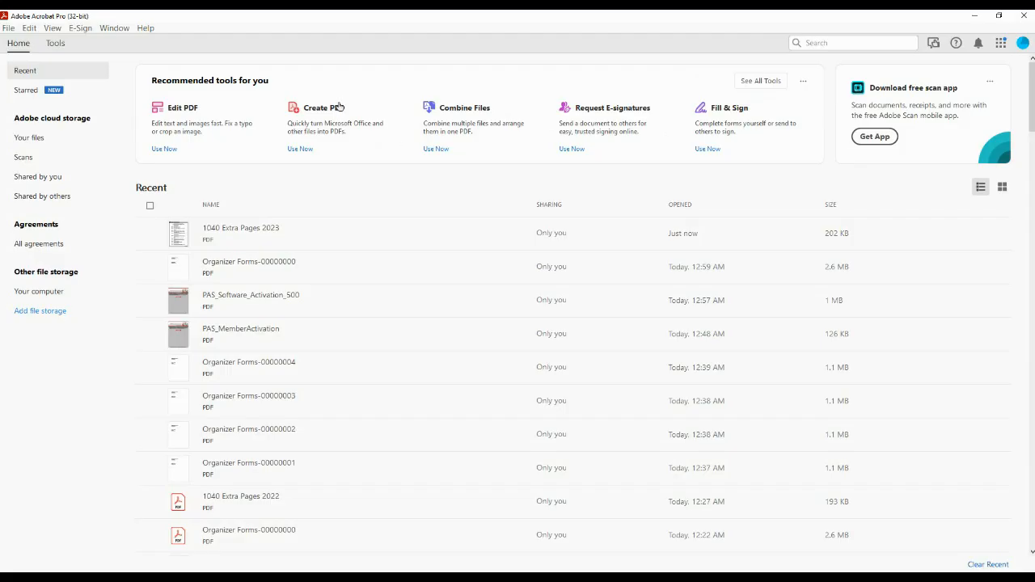
pyautogui.click(54, 45)
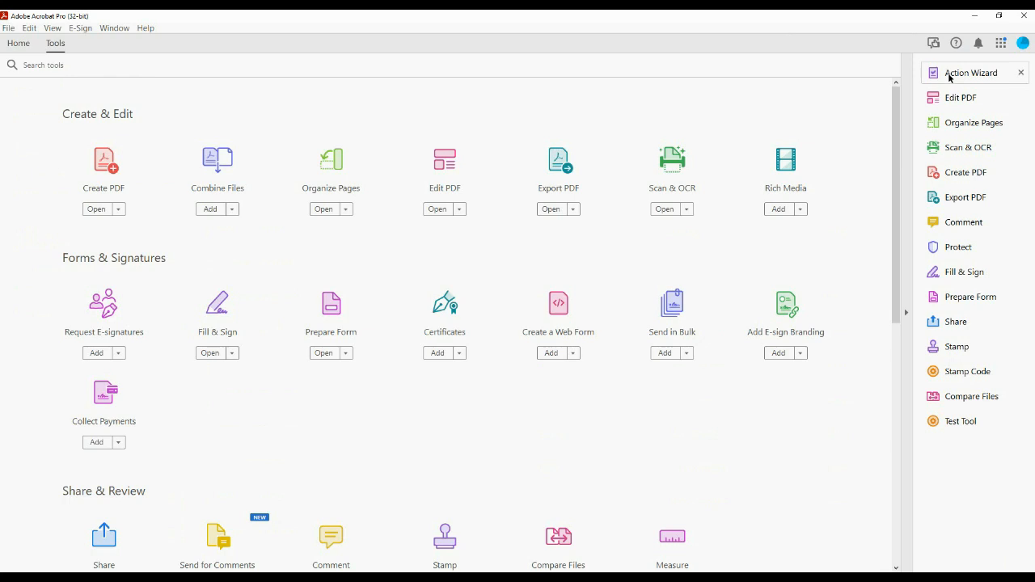
pyautogui.click(963, 73)
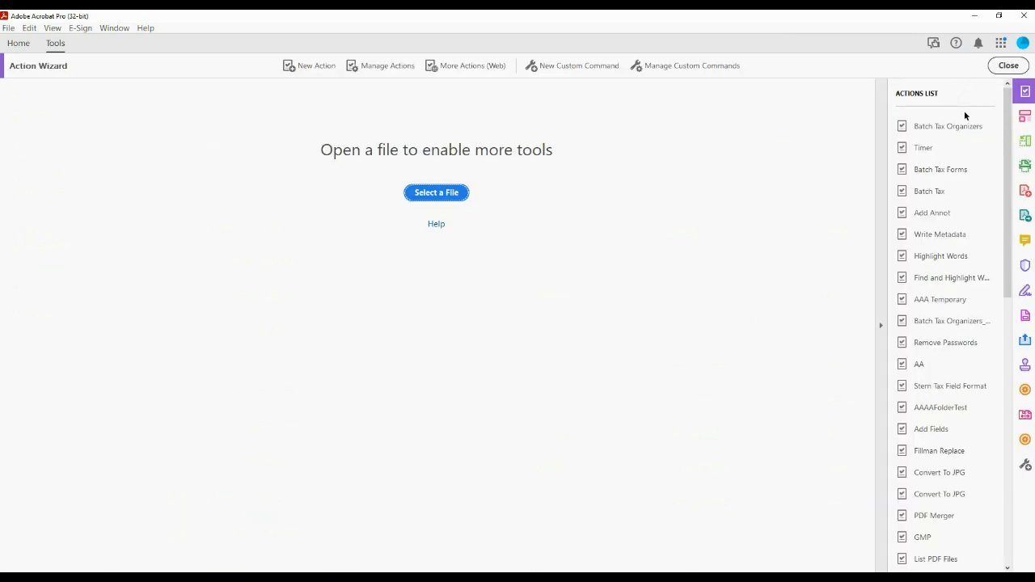
pyautogui.click(948, 127)
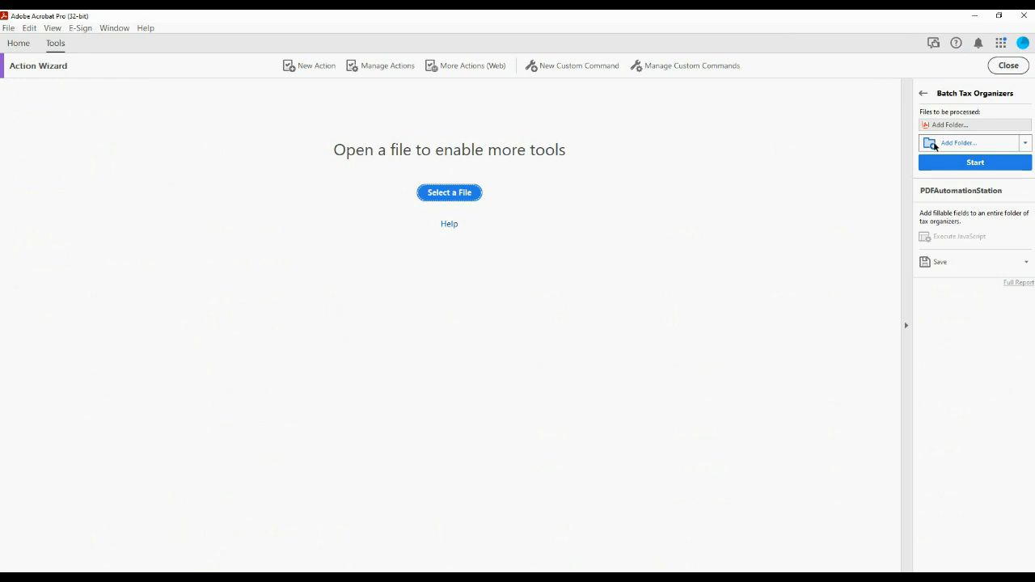
pyautogui.click(934, 144)
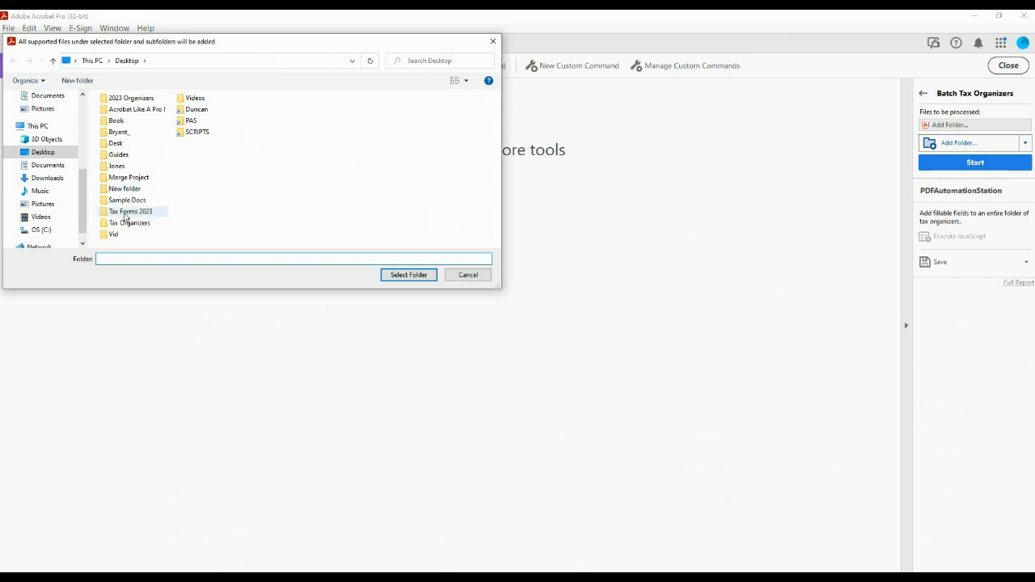
pyautogui.click(127, 60)
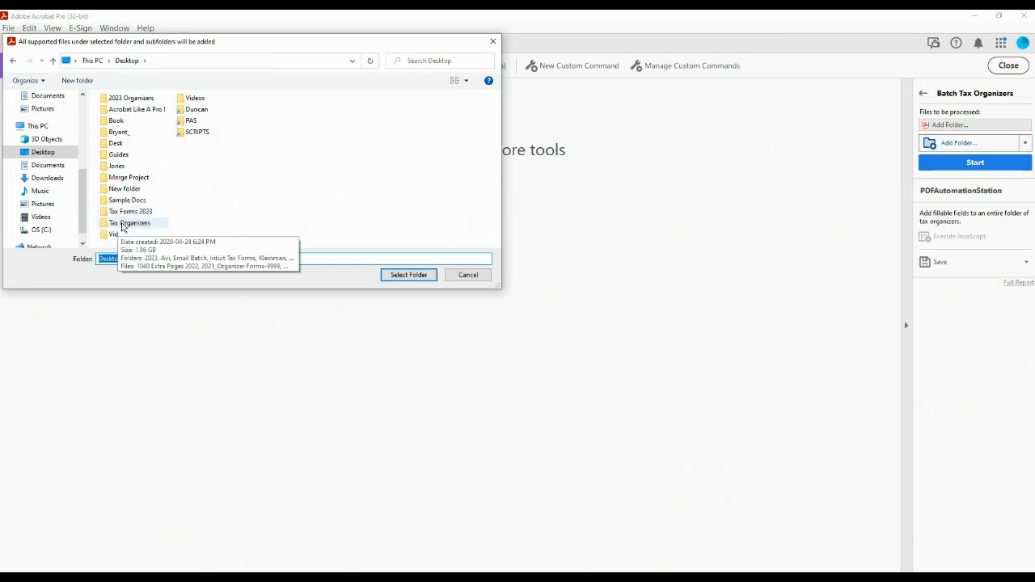
pyautogui.click(131, 99)
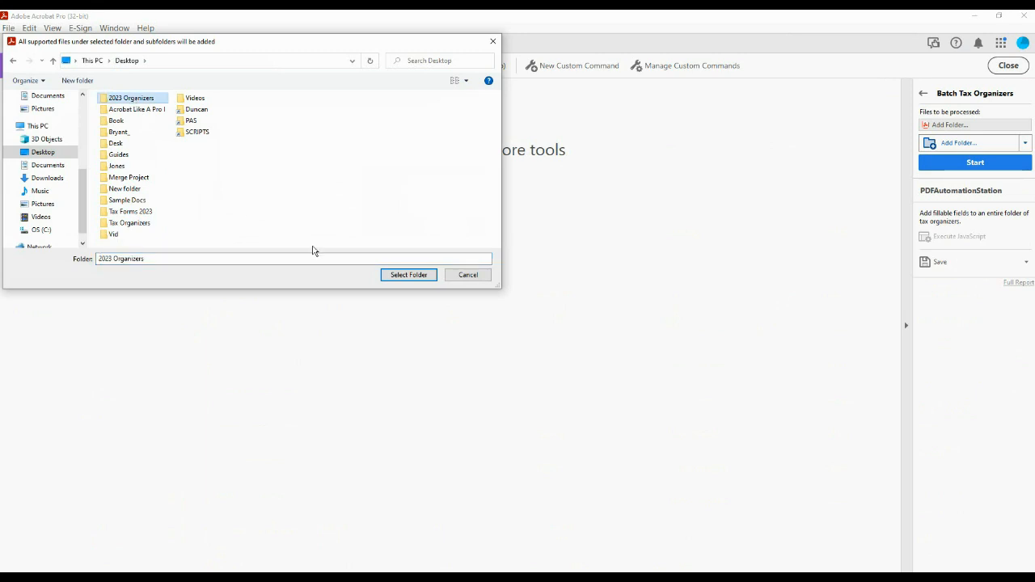
pyautogui.click(395, 275)
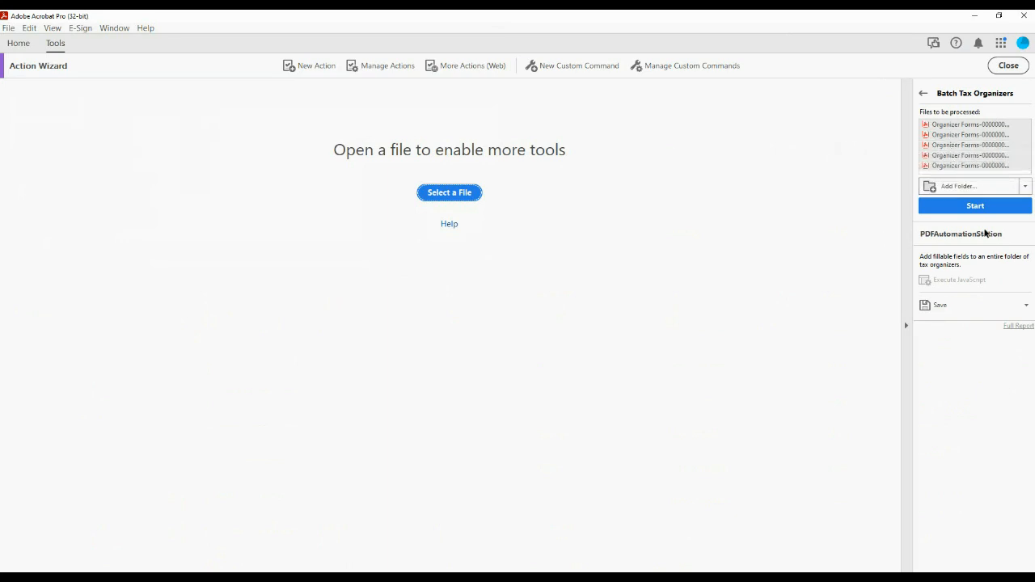
# Run the Batch Tax Organizers action on the listed files with replacement of miscellaneous questionnaire pages, and save Organizer Forms-00000004
pyautogui.click(973, 207)
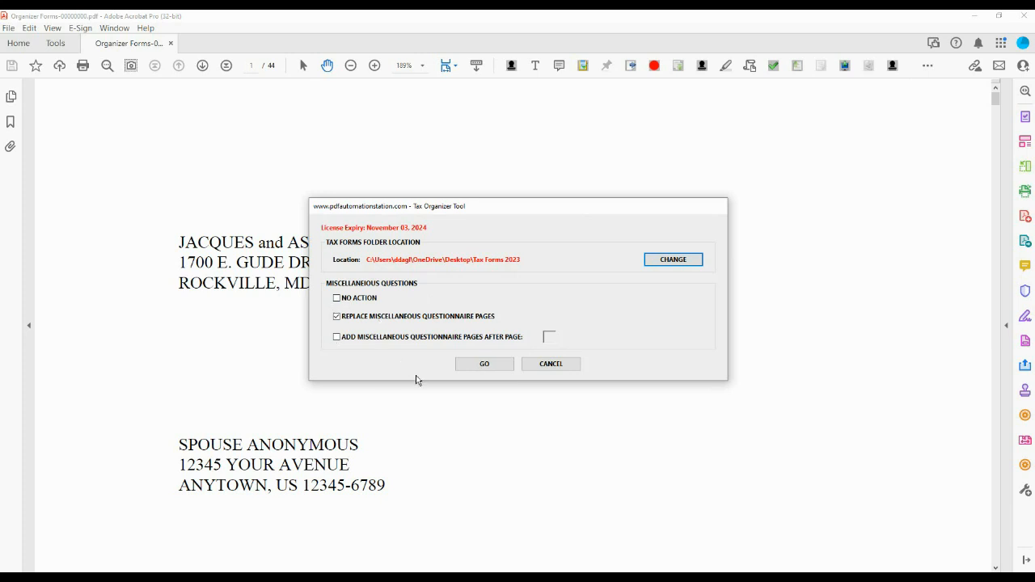
pyautogui.click(485, 364)
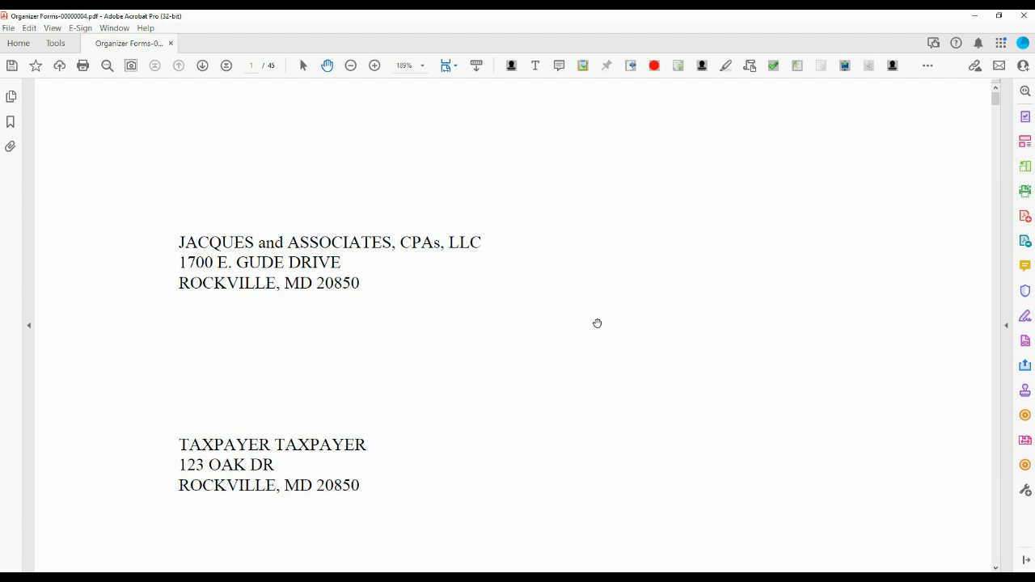
pyautogui.hotkey('ctrl', 's')
# Examine the pages of Organizer Forms-00000004 up to page 22 for added fillable fields and close the document
pyautogui.click(203, 66)
pyautogui.click(203, 66)
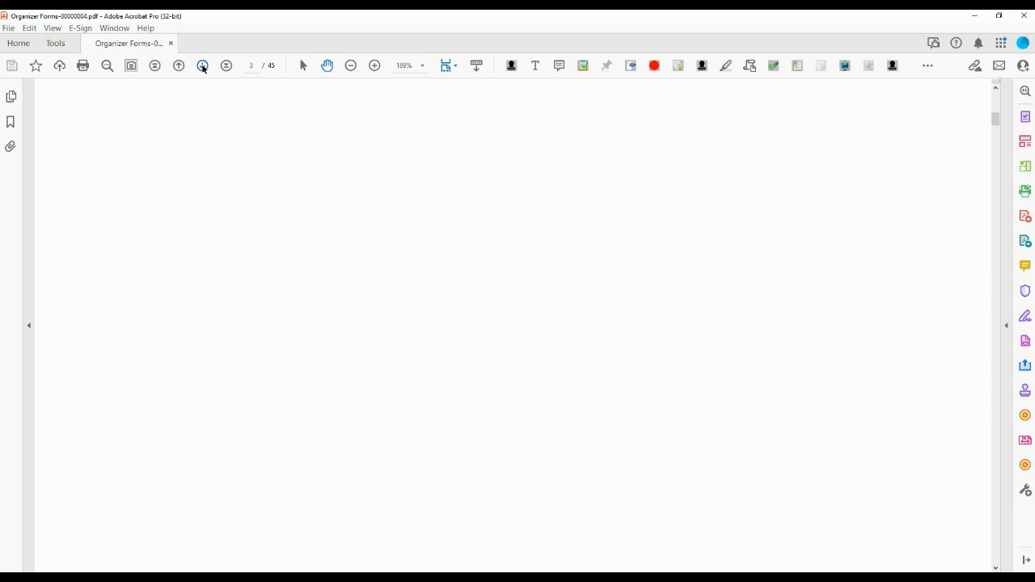
pyautogui.click(203, 67)
pyautogui.click(203, 66)
pyautogui.click(203, 66)
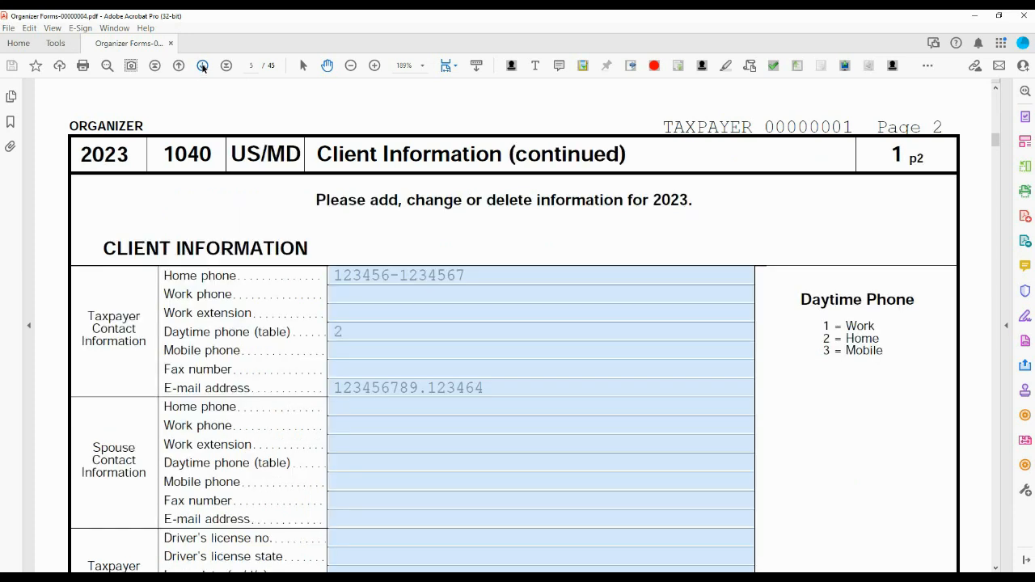
pyautogui.click(203, 66)
pyautogui.click(204, 66)
pyautogui.click(203, 66)
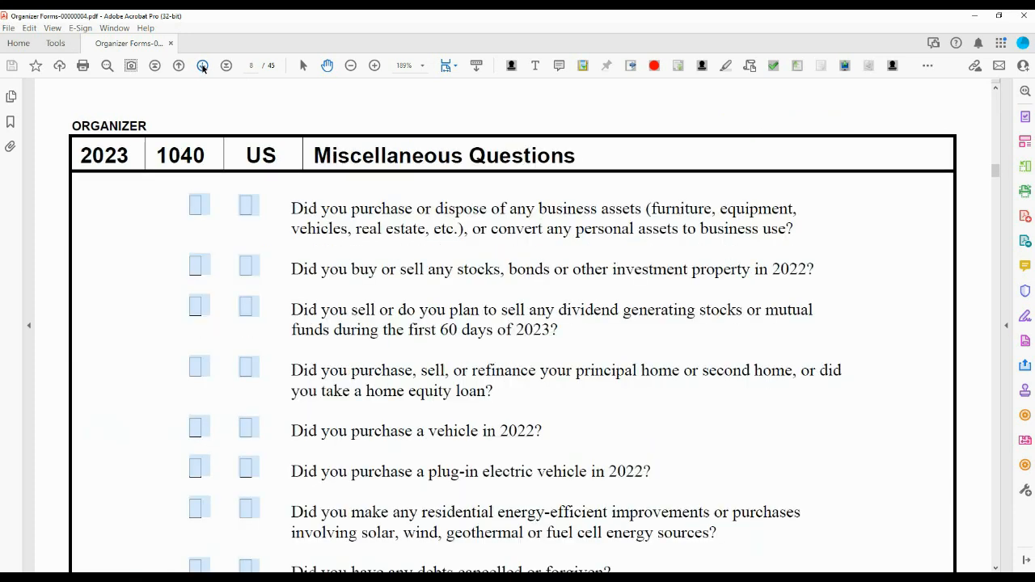
pyautogui.click(203, 66)
pyautogui.click(203, 66)
pyautogui.click(203, 66)
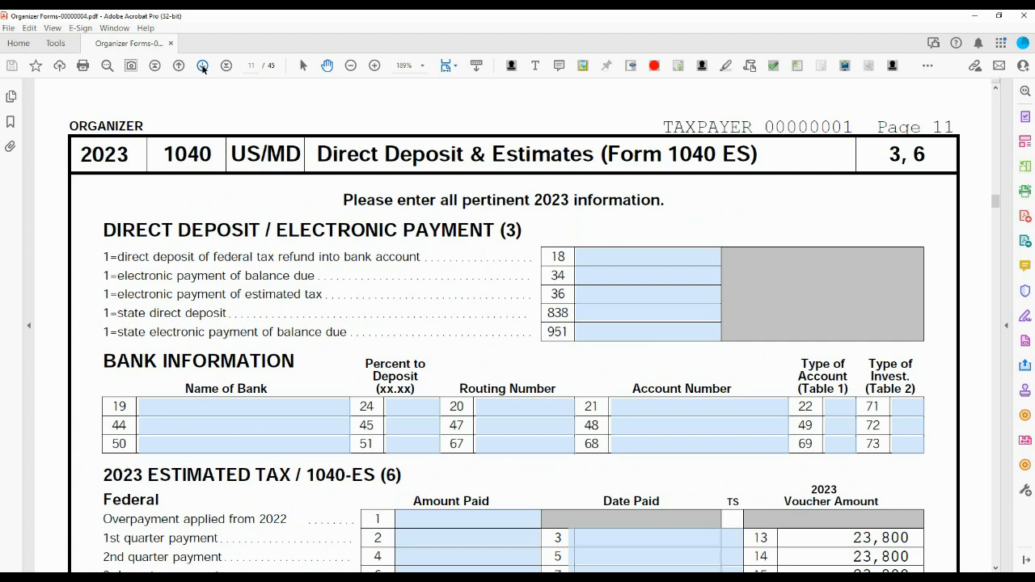
pyautogui.click(203, 66)
pyautogui.click(203, 66)
pyautogui.click(203, 67)
pyautogui.click(203, 66)
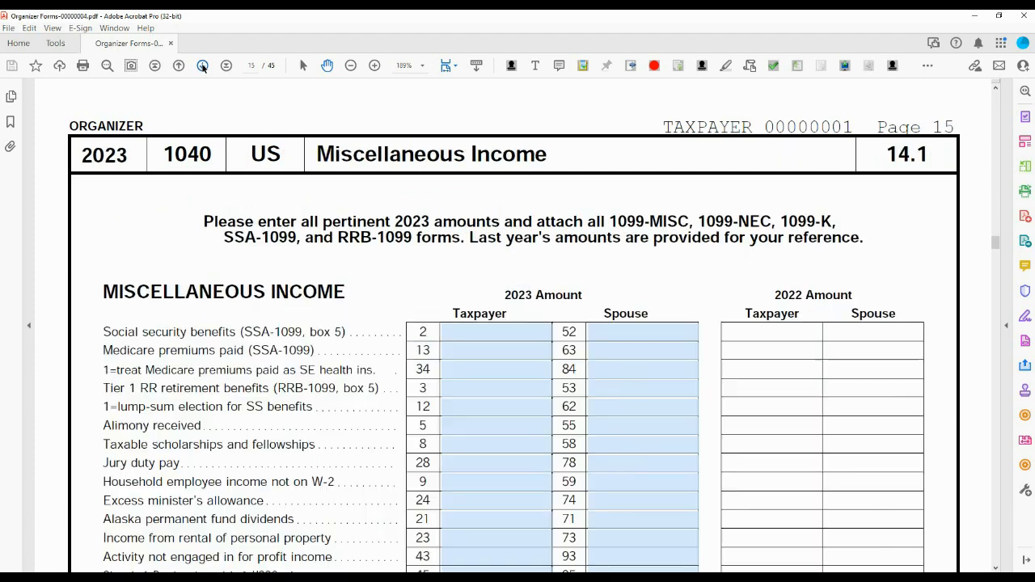
pyautogui.click(203, 66)
pyautogui.click(203, 66)
pyautogui.click(203, 67)
pyautogui.click(203, 66)
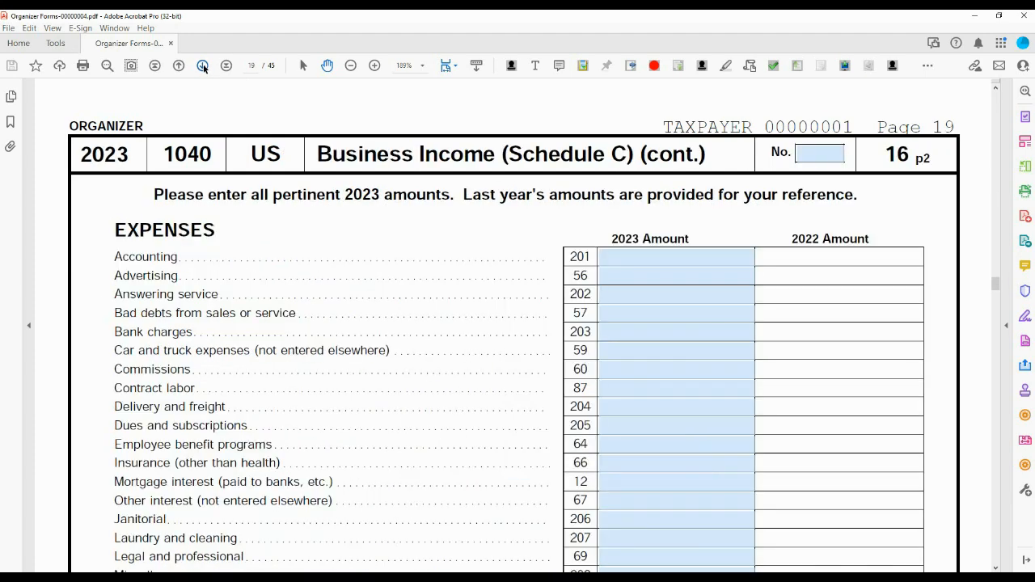
pyautogui.click(203, 66)
pyautogui.click(203, 67)
pyautogui.click(203, 66)
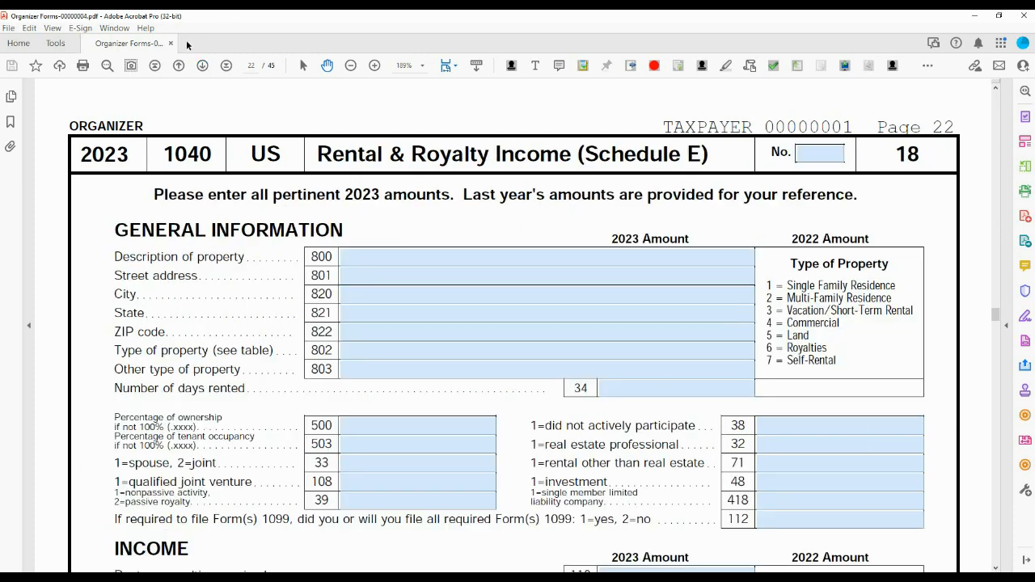
pyautogui.click(170, 43)
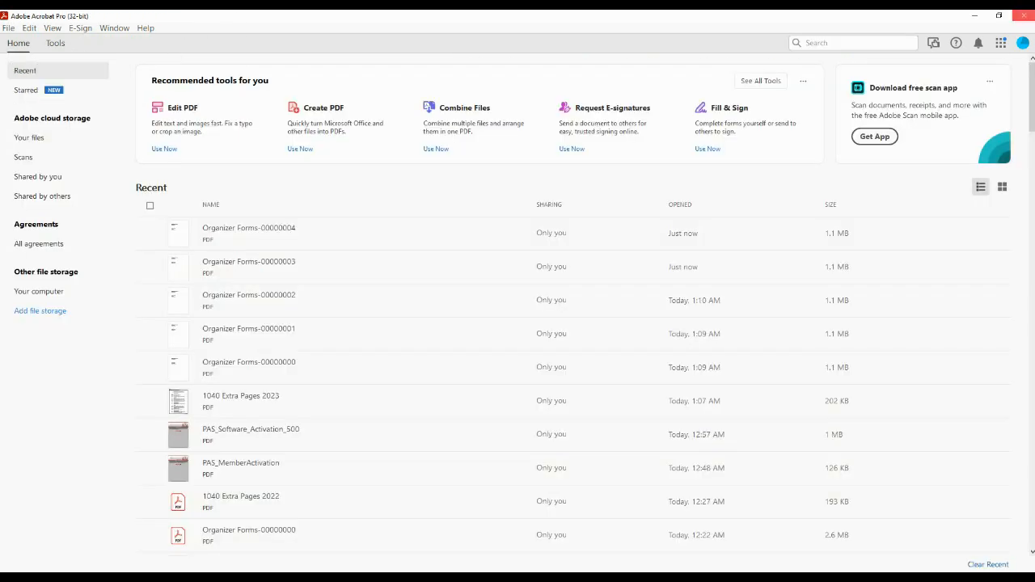
# Switch to the 2023 Organizers folder in File Explorer and open Organizer Forms-00000002
pyautogui.click(975, 15)
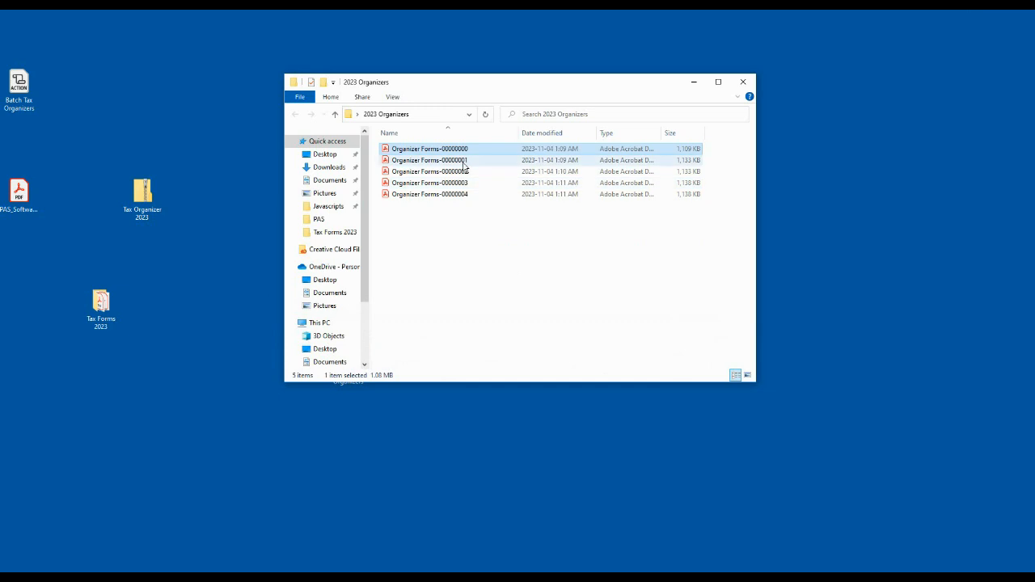
pyautogui.click(406, 172)
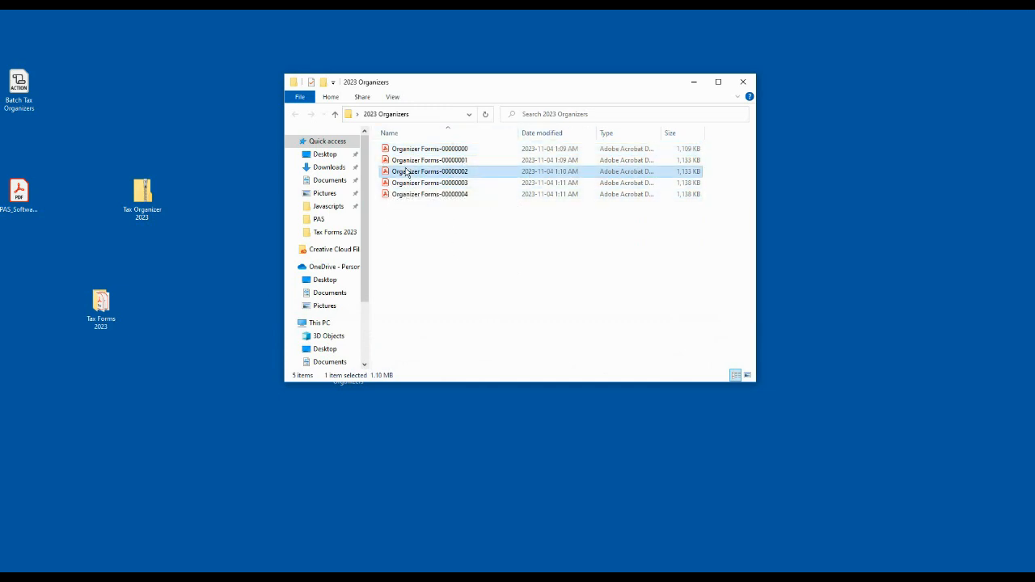
pyautogui.doubleClick(407, 173)
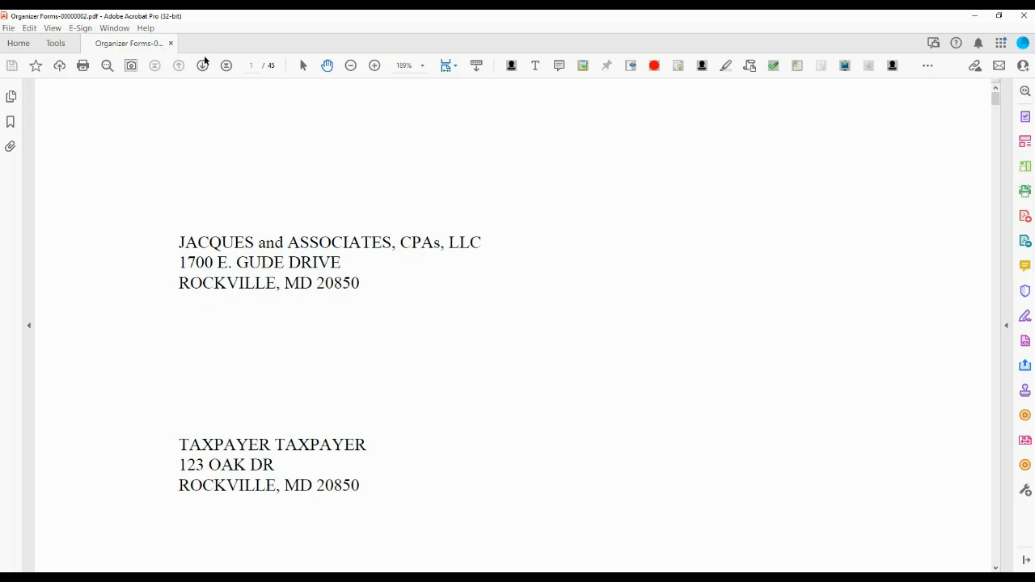
# Examine the pages of Organizer Forms-00000002 up to page 20 for added fillable fields
pyautogui.click(203, 66)
pyautogui.click(203, 66)
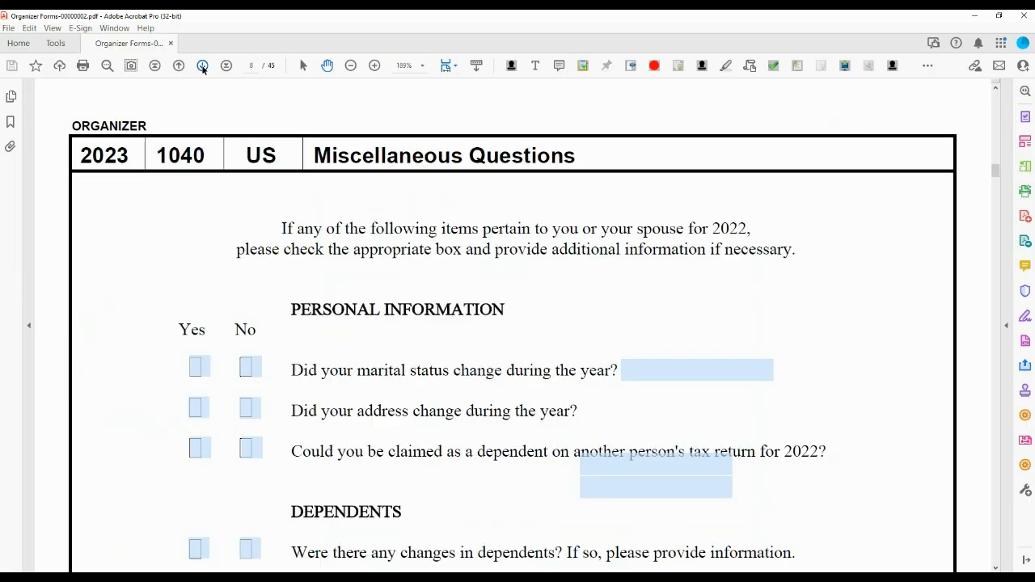
pyautogui.click(203, 66)
pyautogui.click(202, 68)
pyautogui.click(203, 68)
pyautogui.click(202, 68)
pyautogui.click(202, 68)
pyautogui.click(202, 68)
pyautogui.click(202, 68)
pyautogui.click(202, 68)
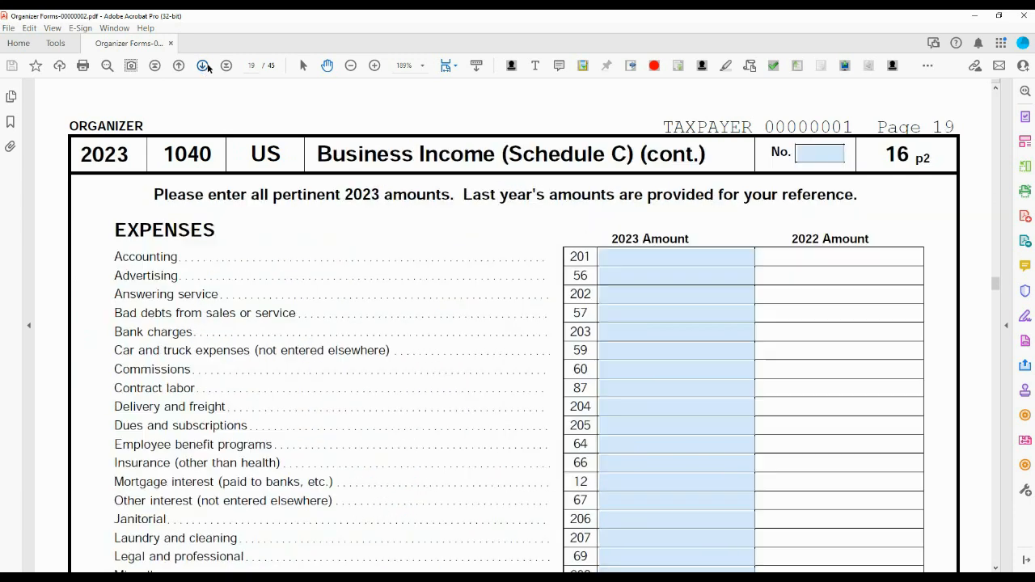
pyautogui.click(205, 68)
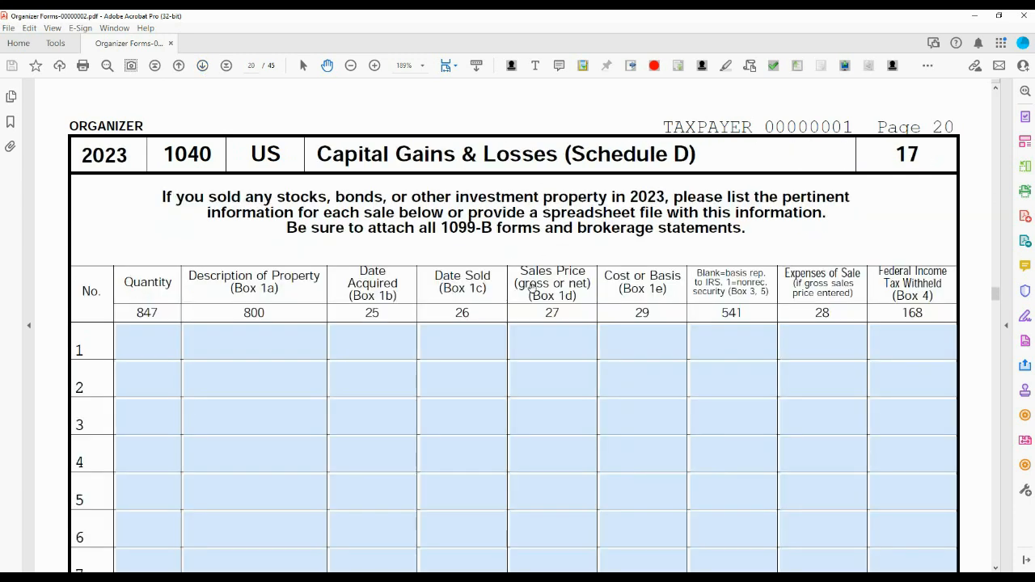